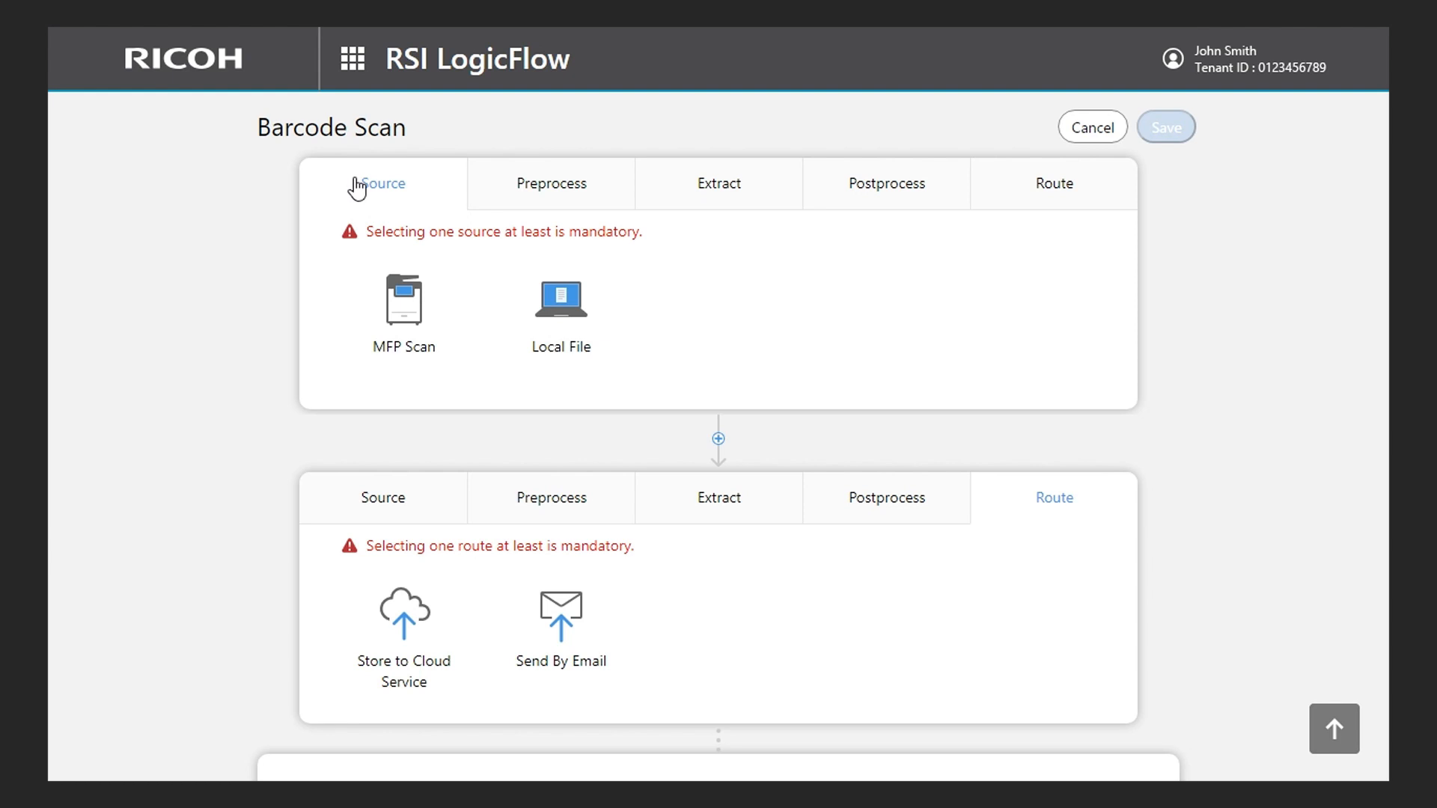
- Set MFP Scan as the workflow's source and add a Split Document preprocess directly after it
click(405, 302)
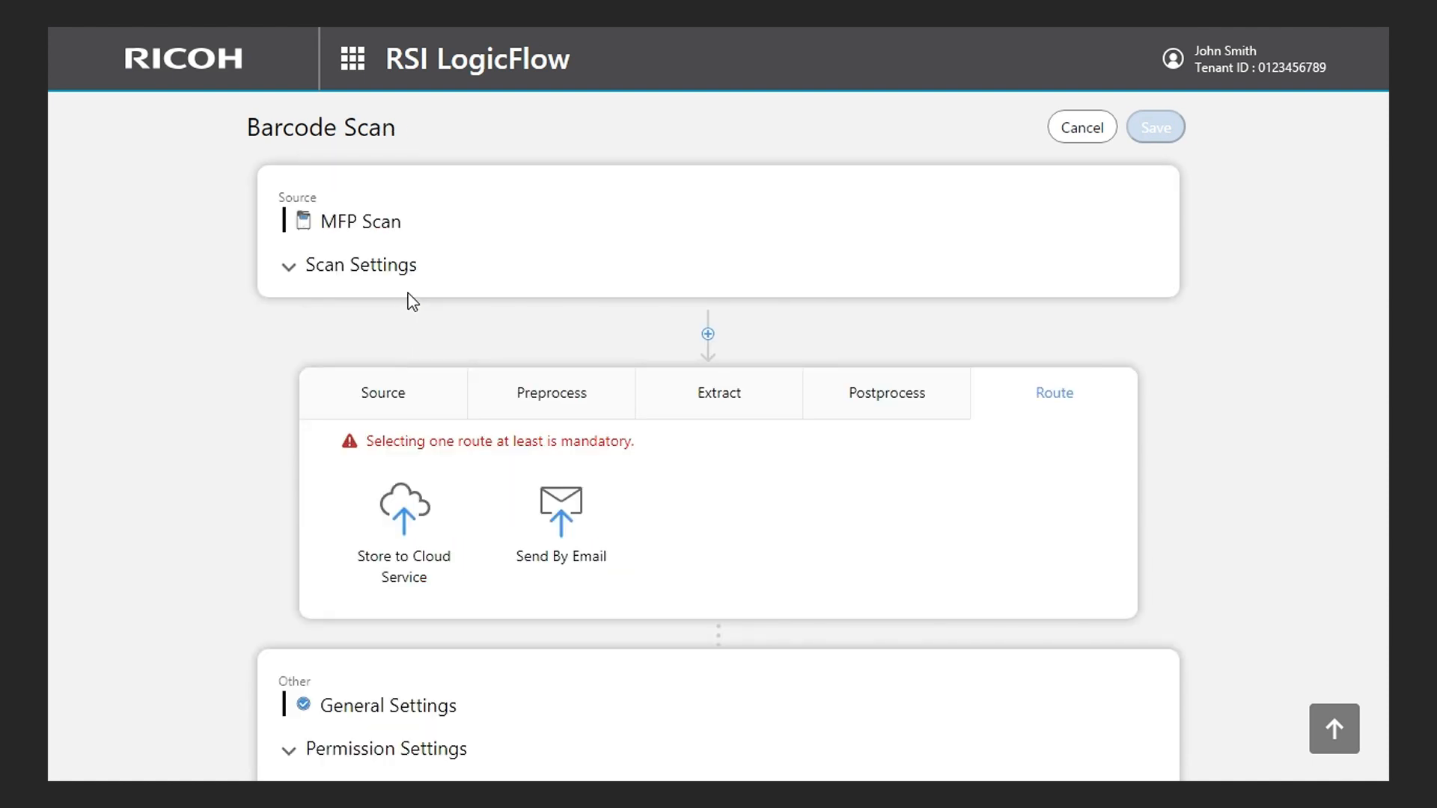
click(705, 333)
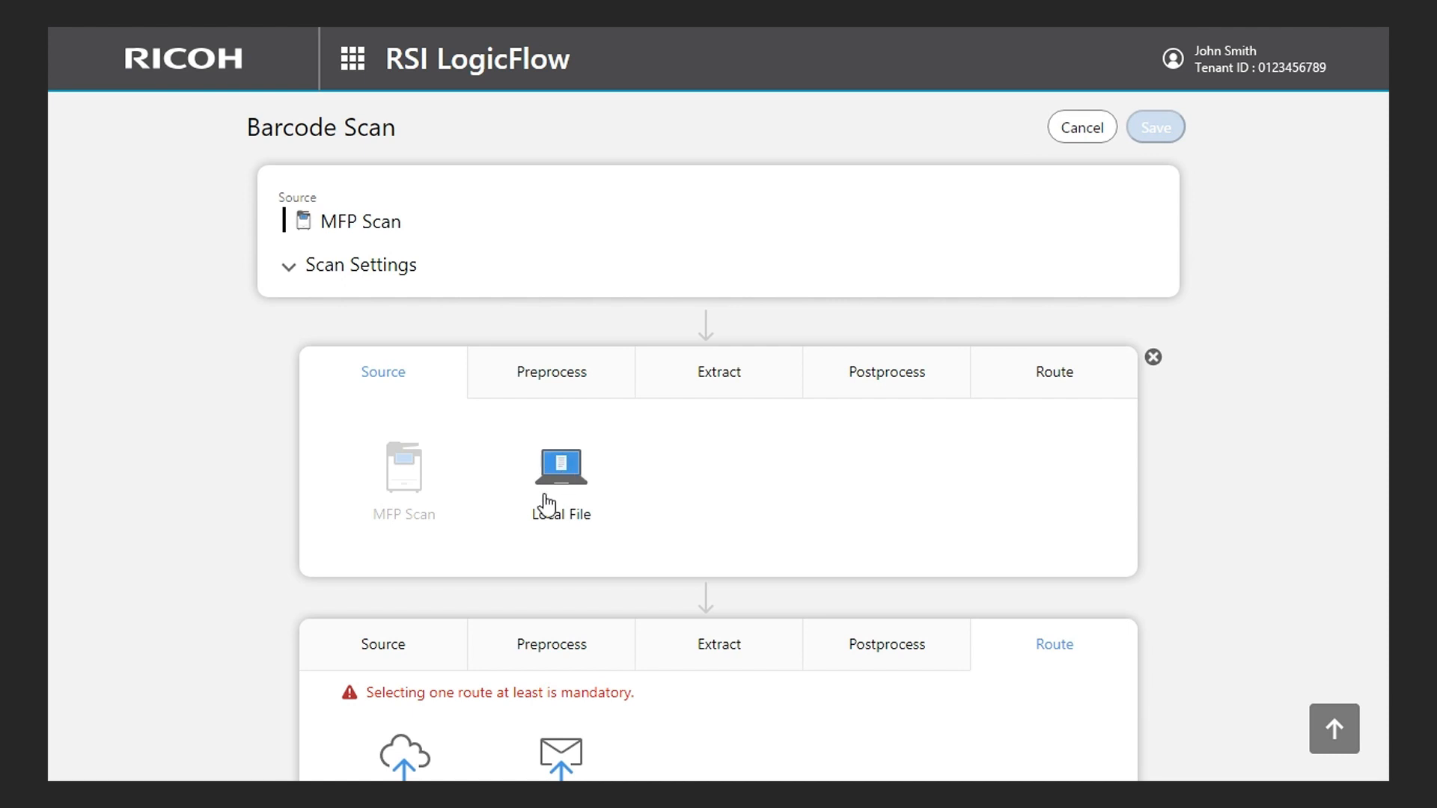
click(1151, 356)
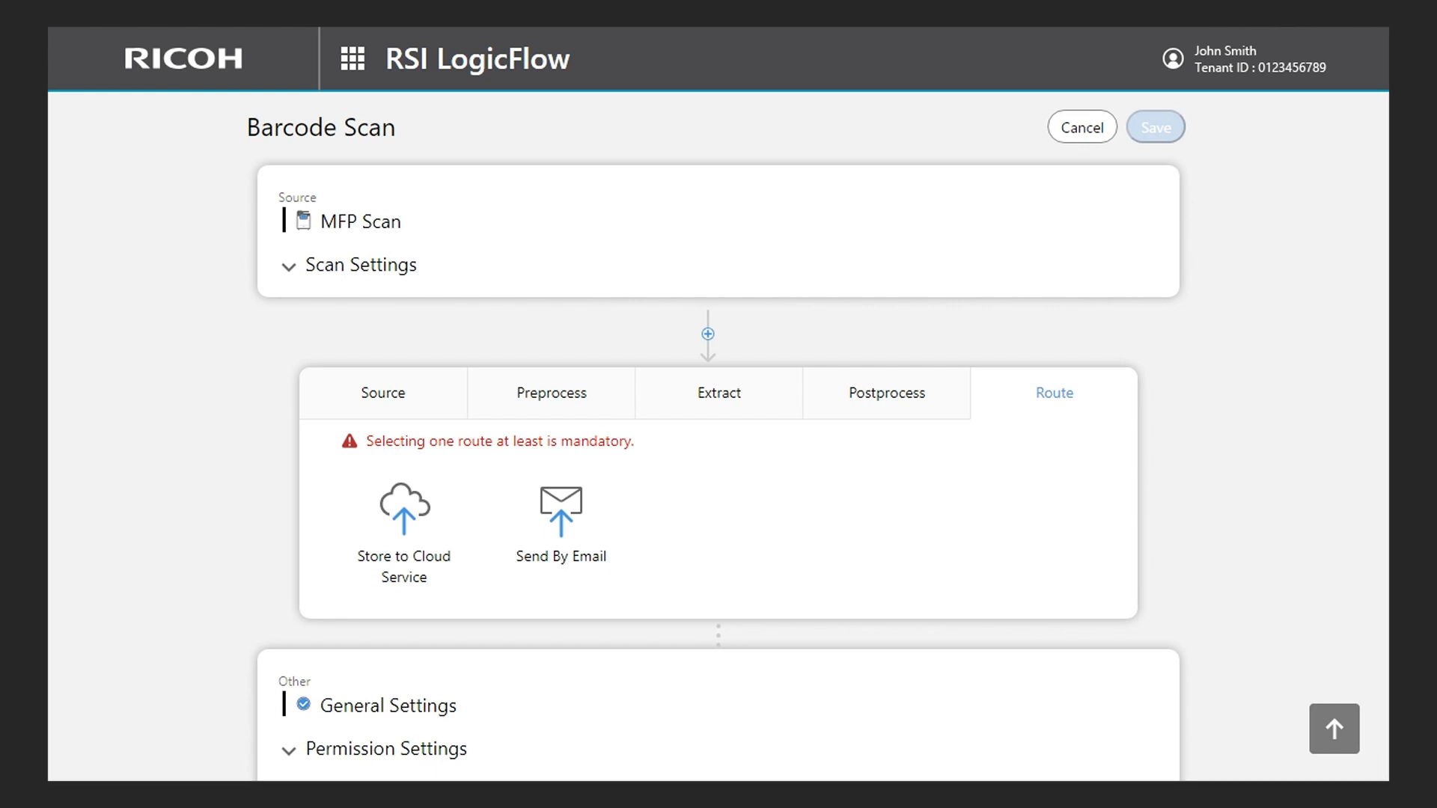
click(710, 334)
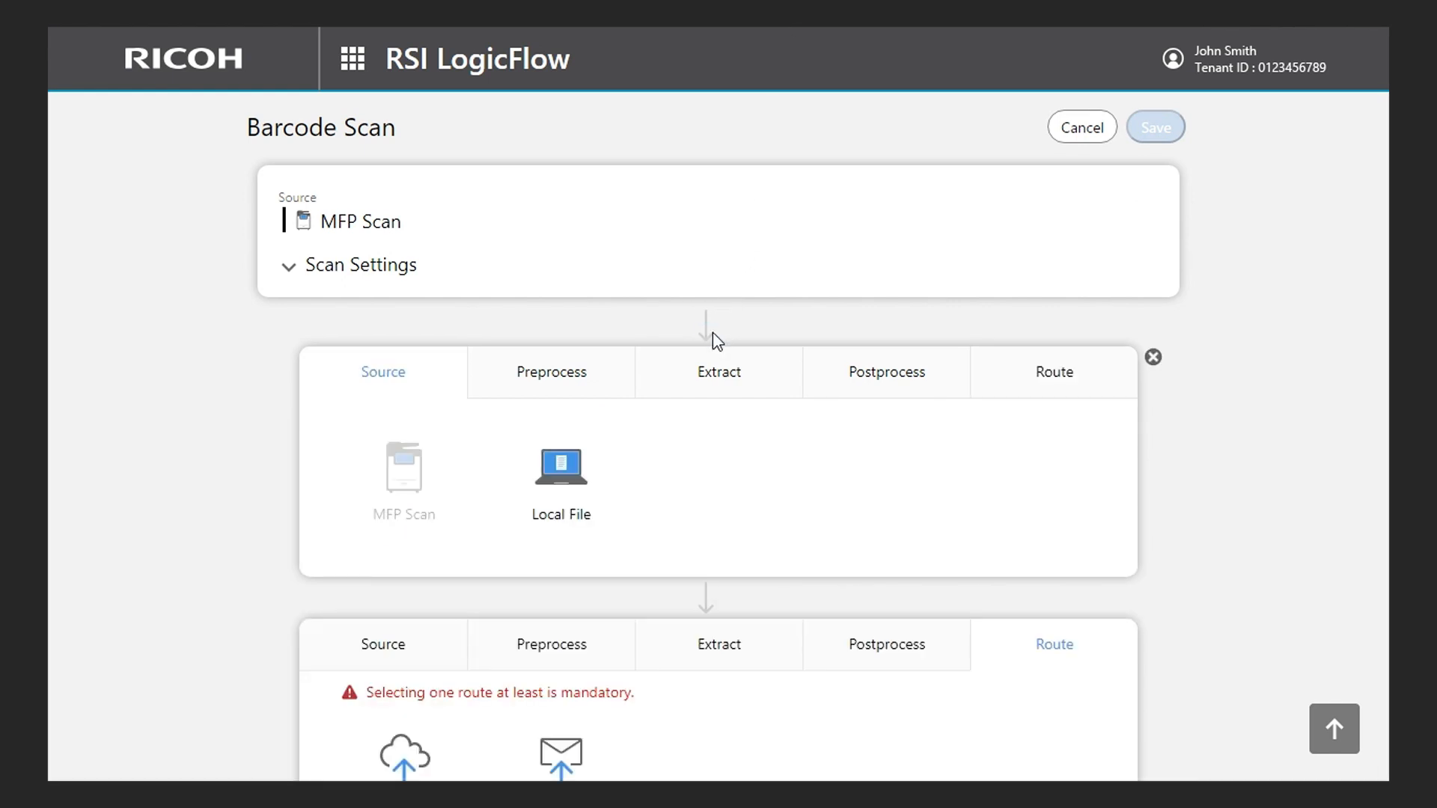
click(576, 369)
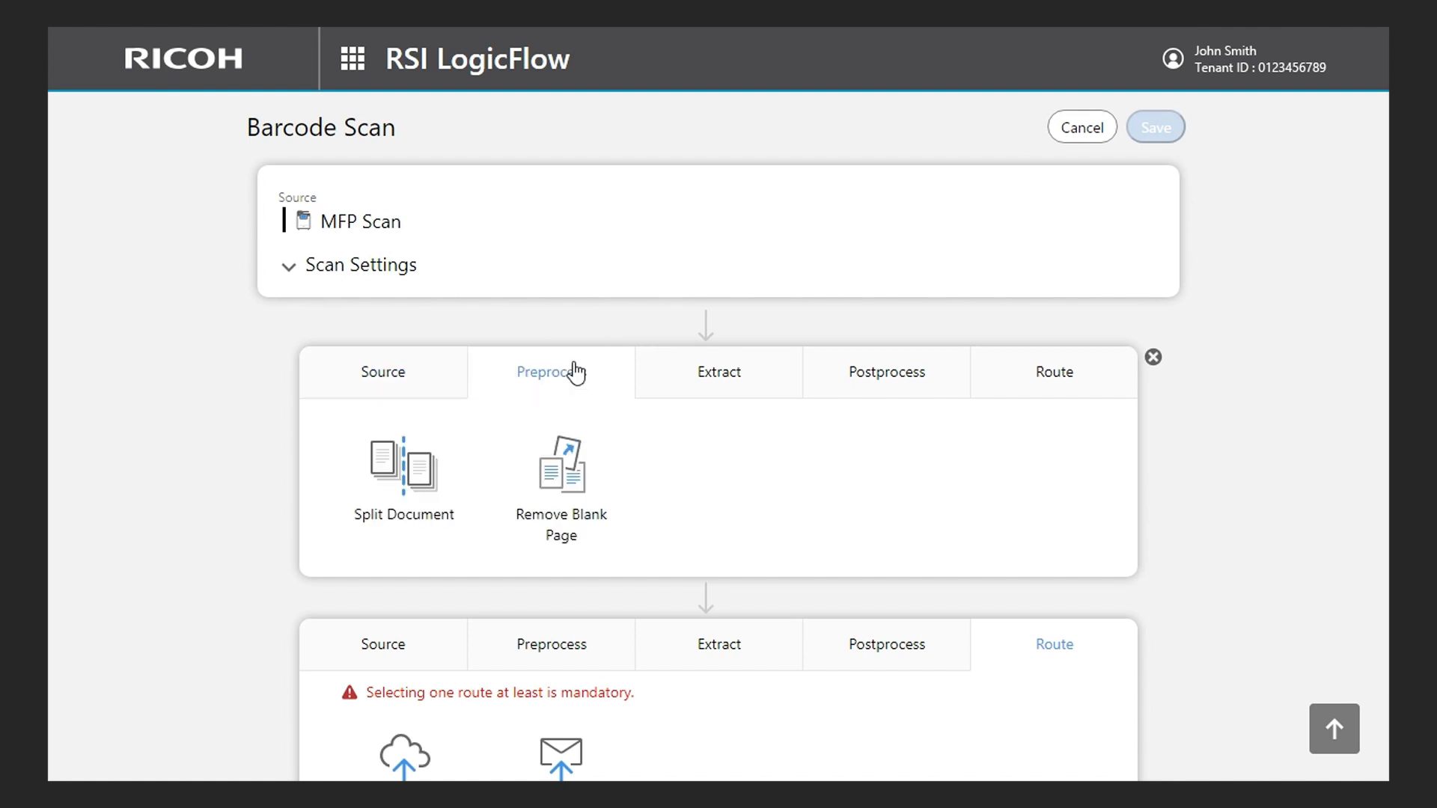
click(419, 500)
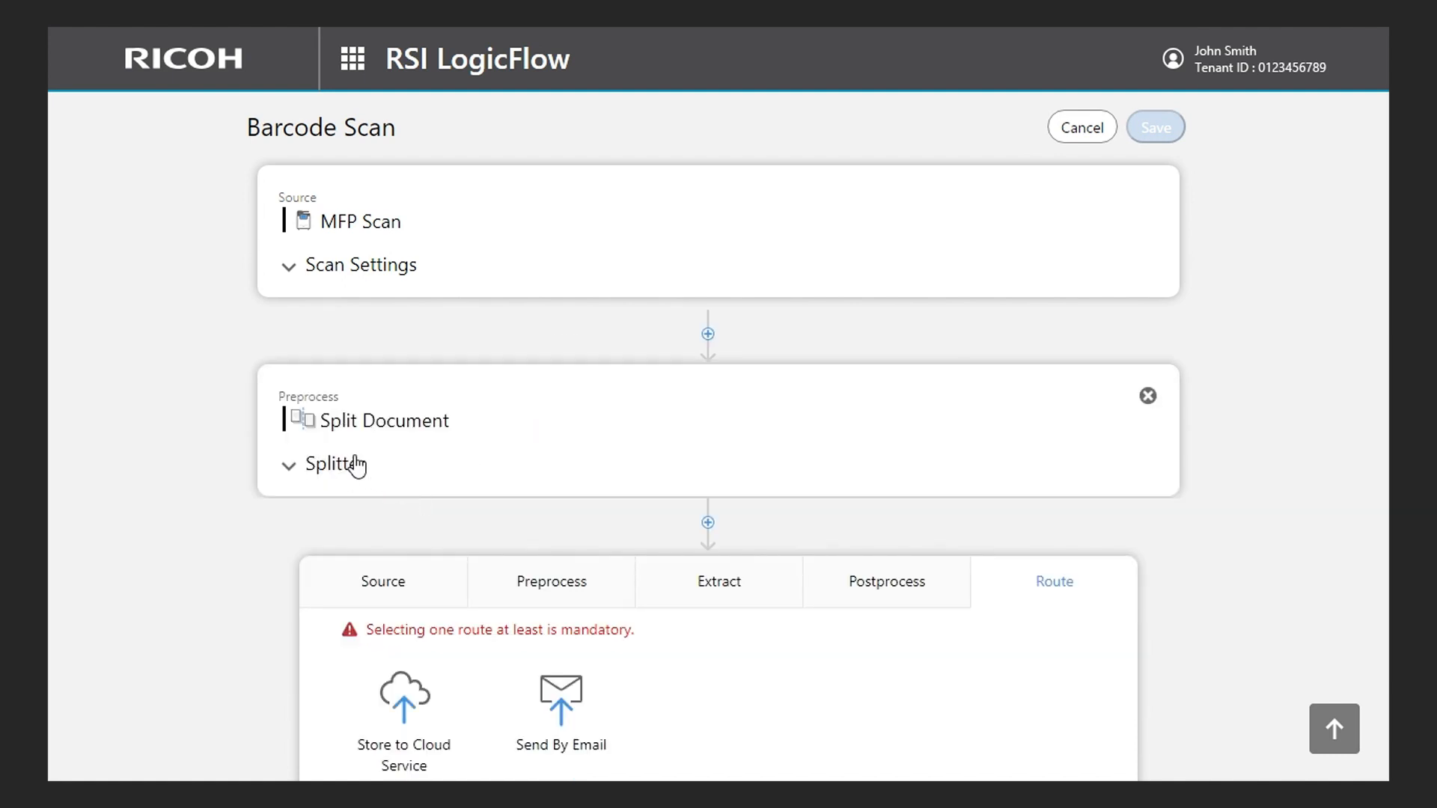
- Configure the splitter to split by Barcode, using the method Split before barcode pages
click(357, 465)
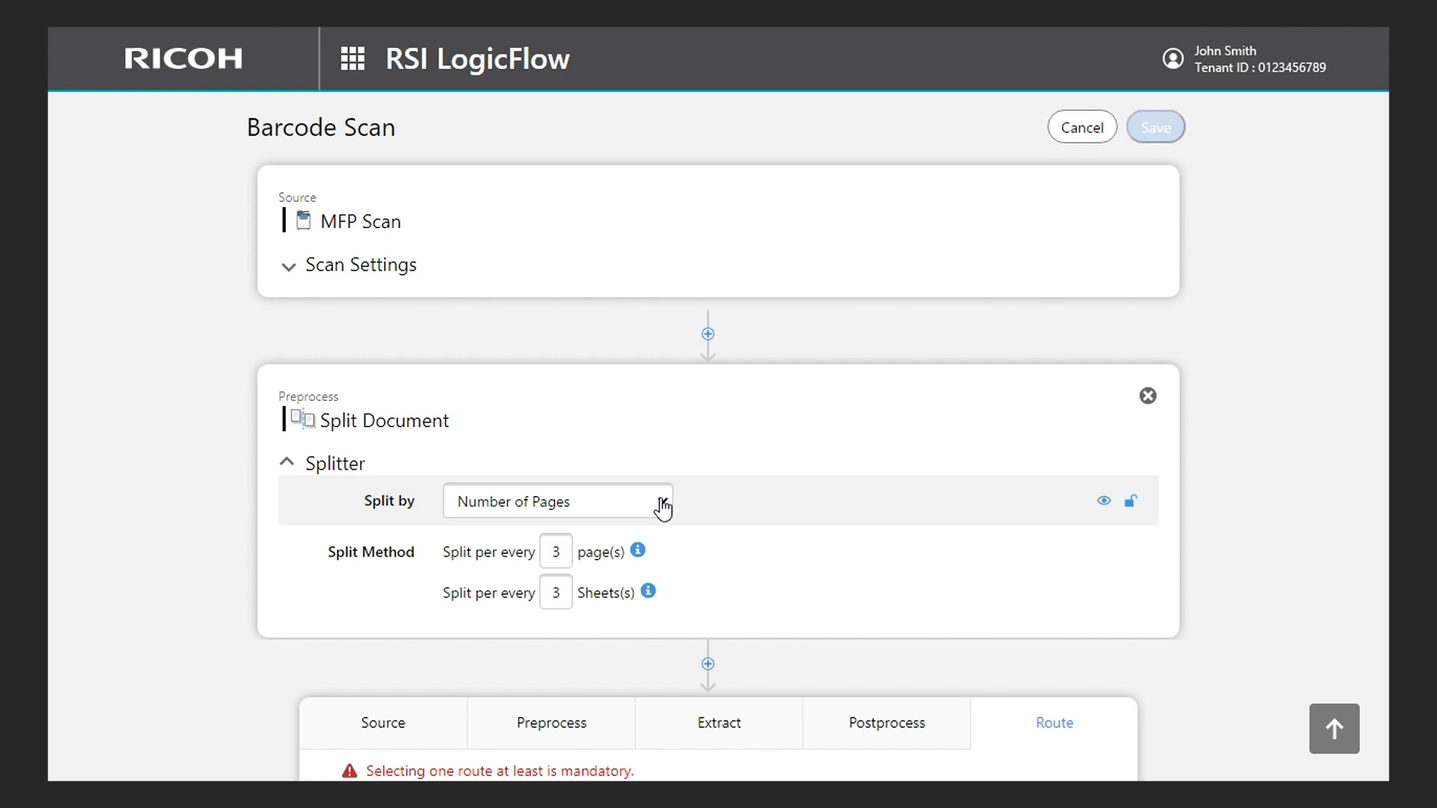
click(662, 505)
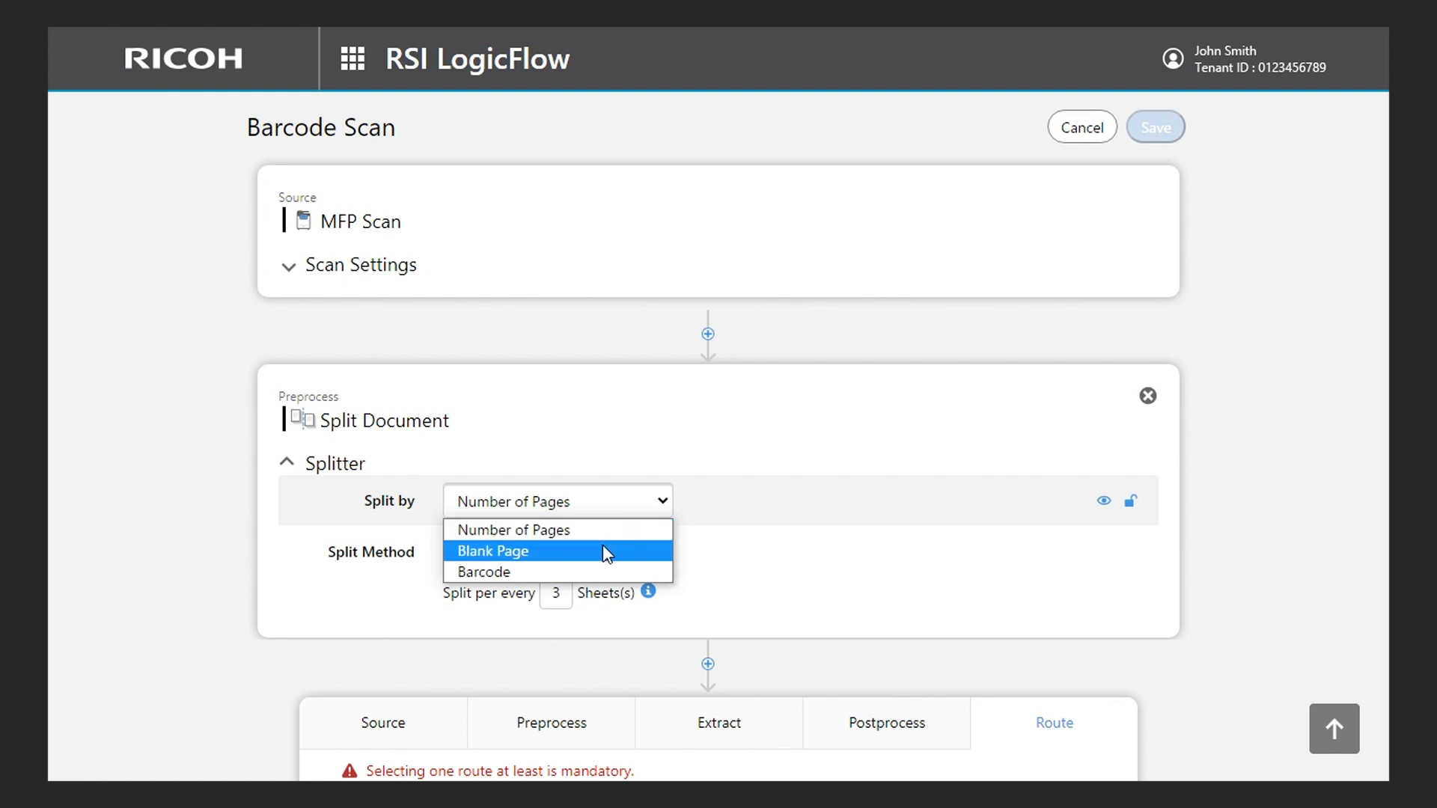
click(577, 573)
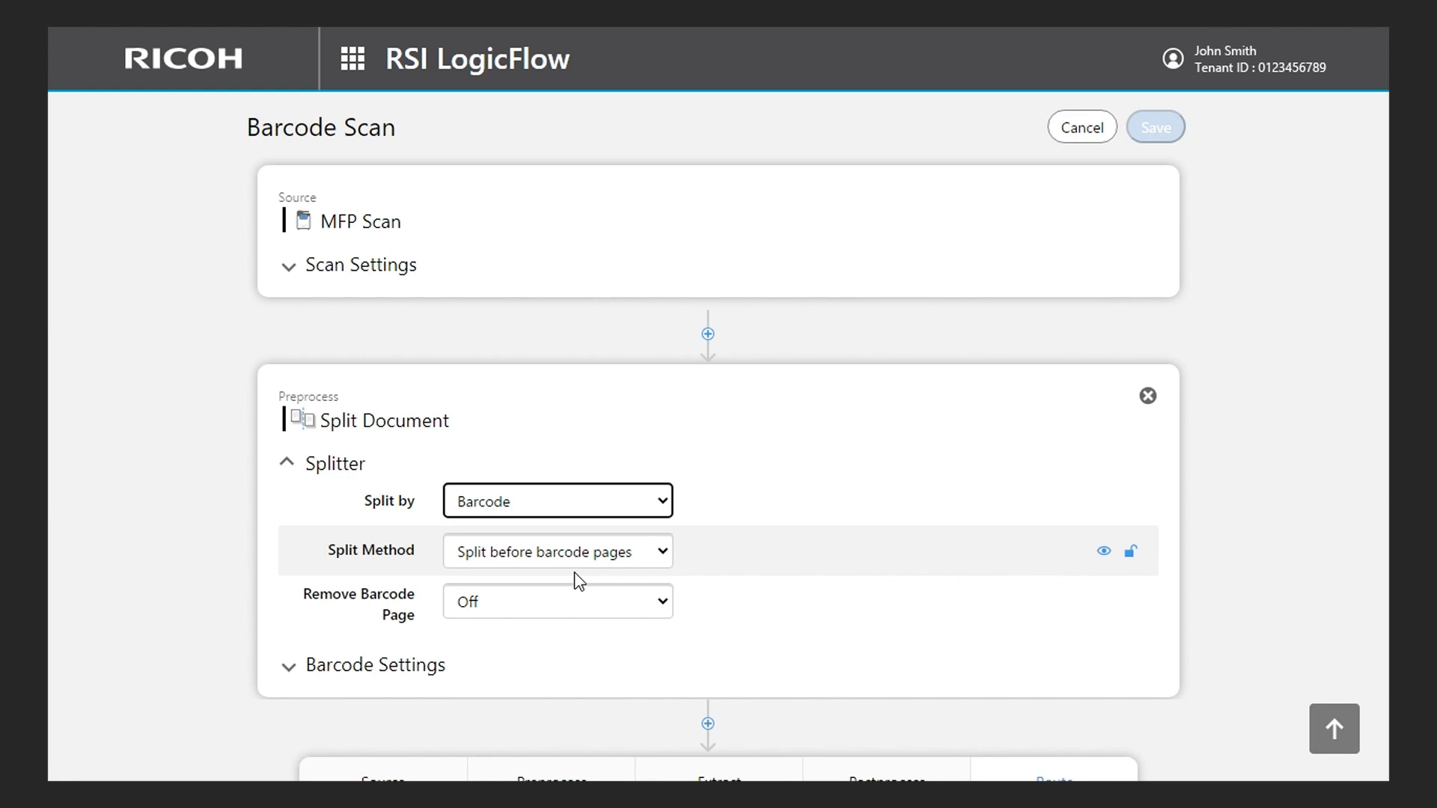
click(662, 555)
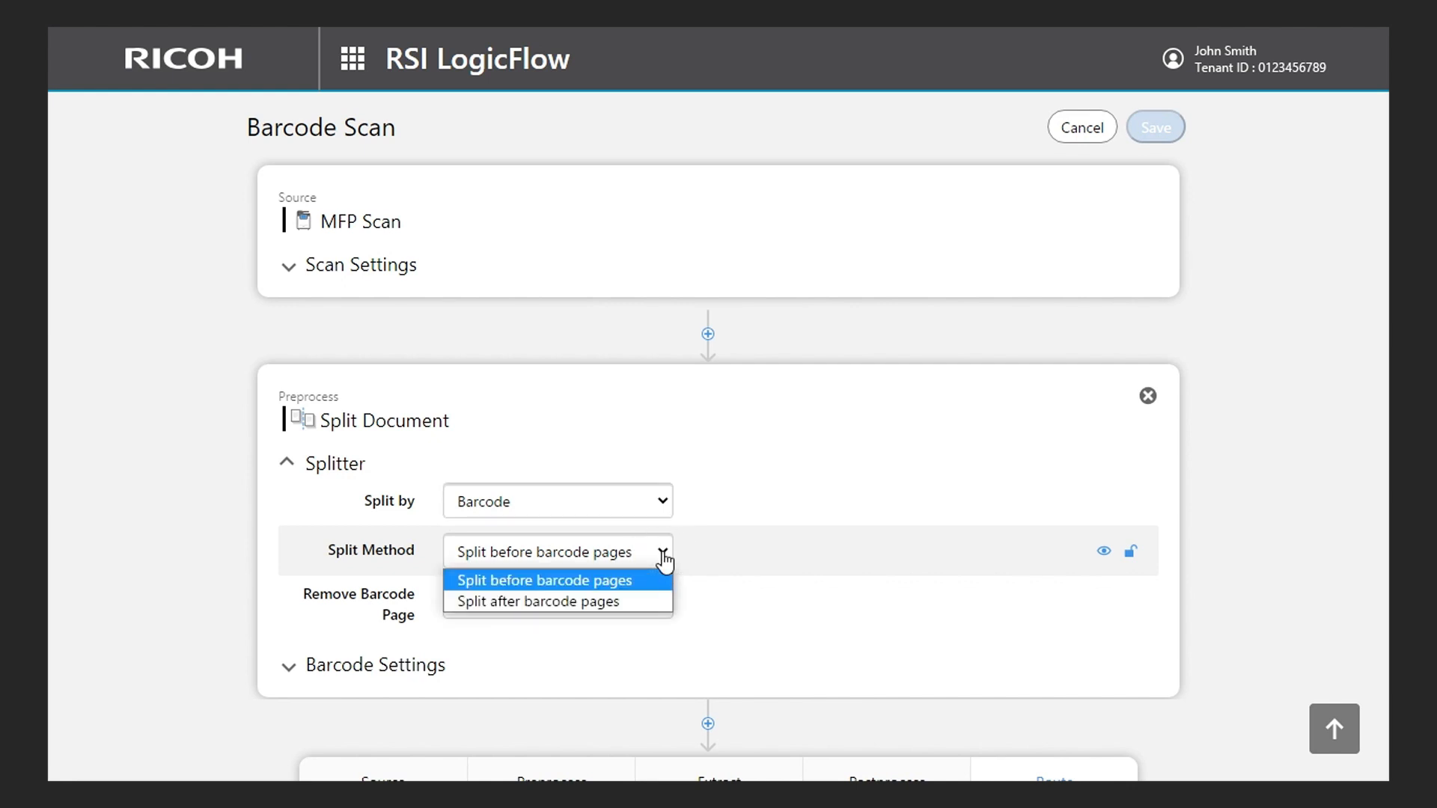
click(615, 582)
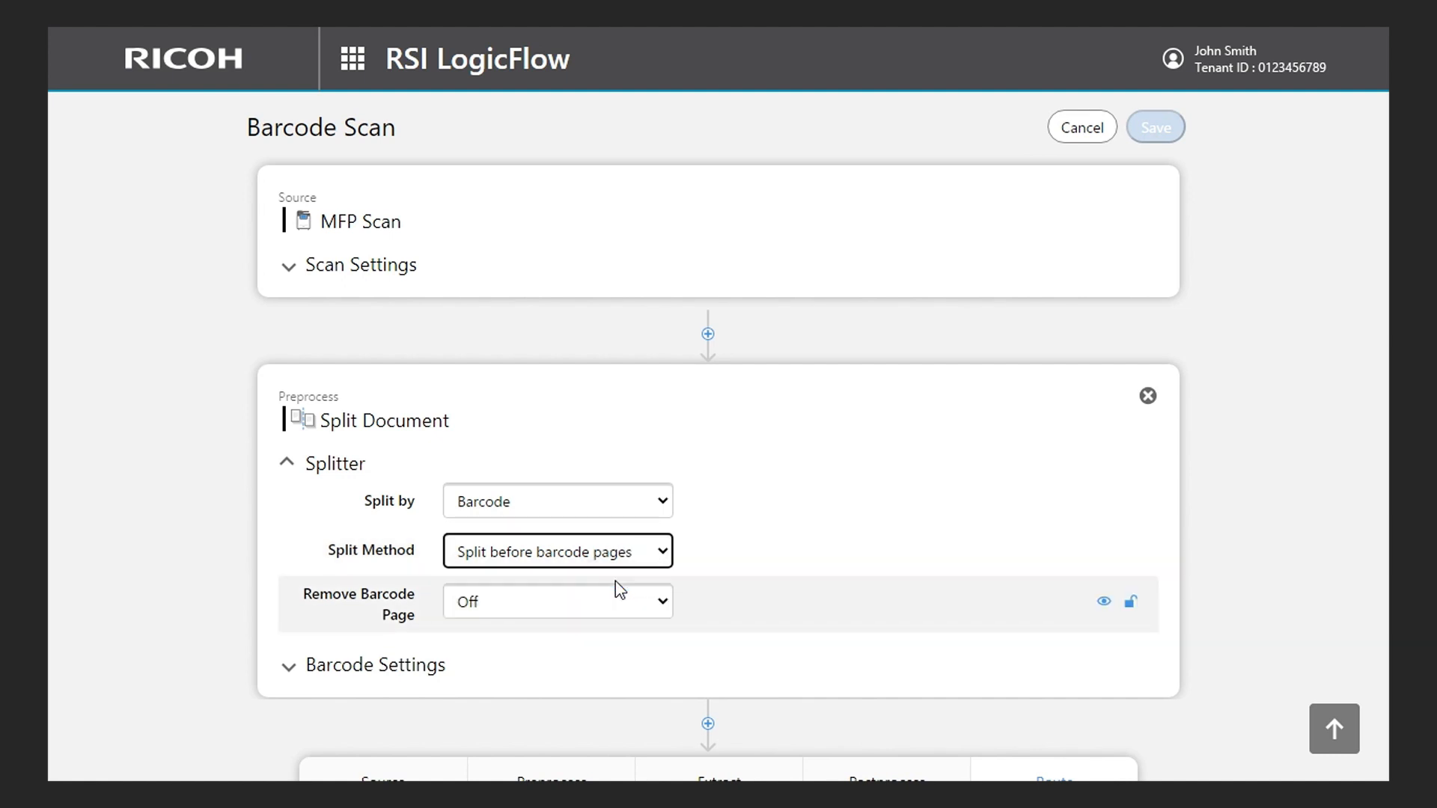
- Try the splitter's Remove Barcode Page option at On, and return it to Off
click(663, 603)
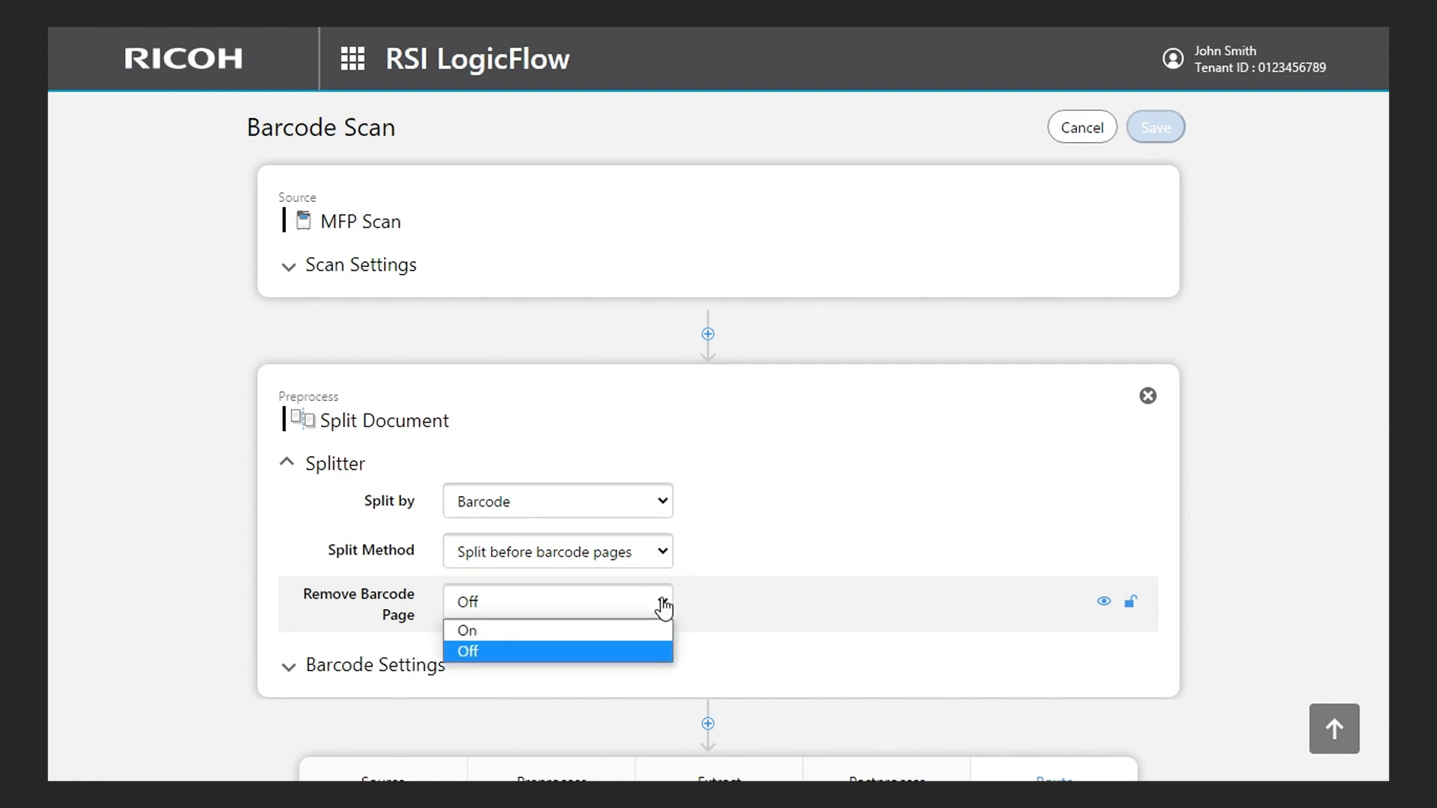
click(610, 633)
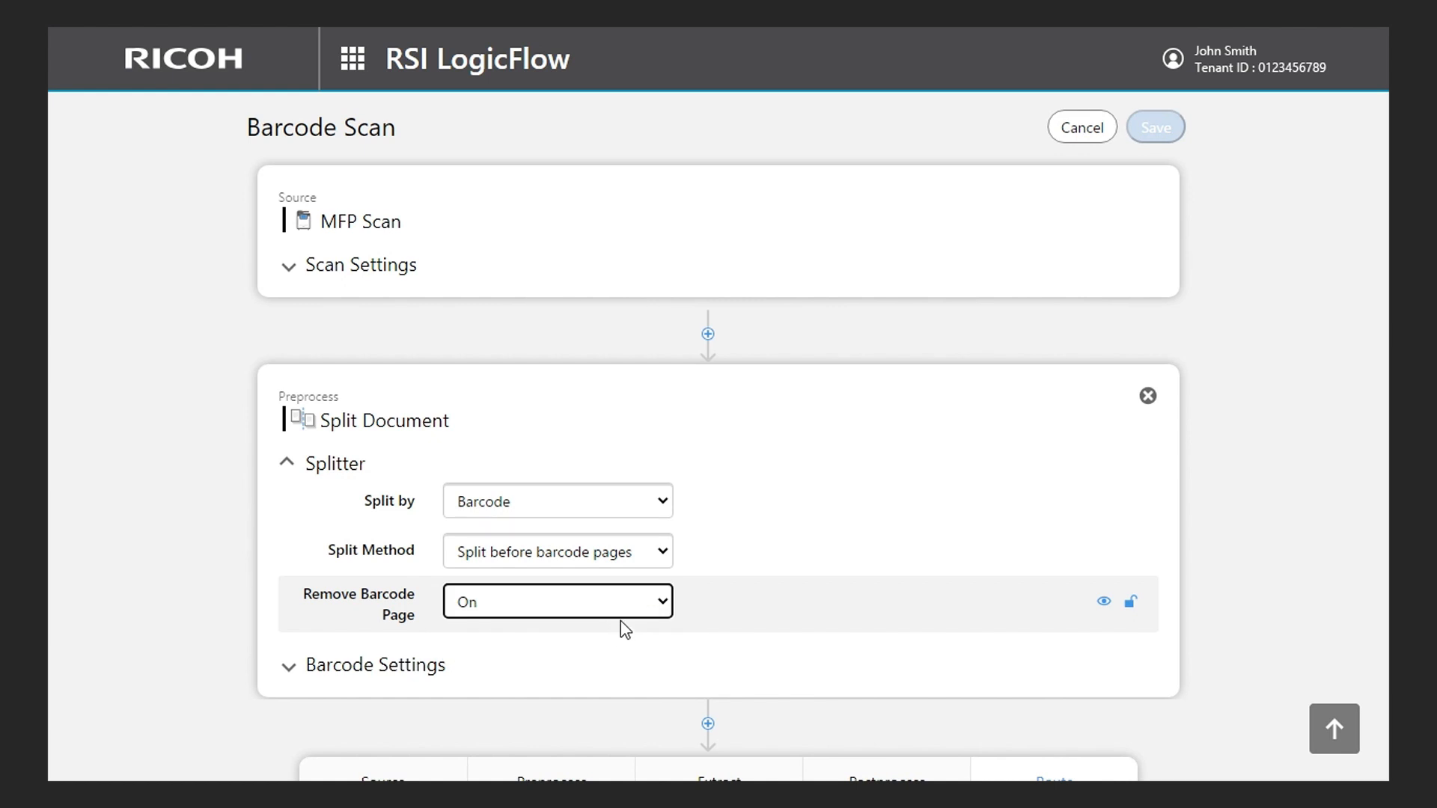
click(663, 603)
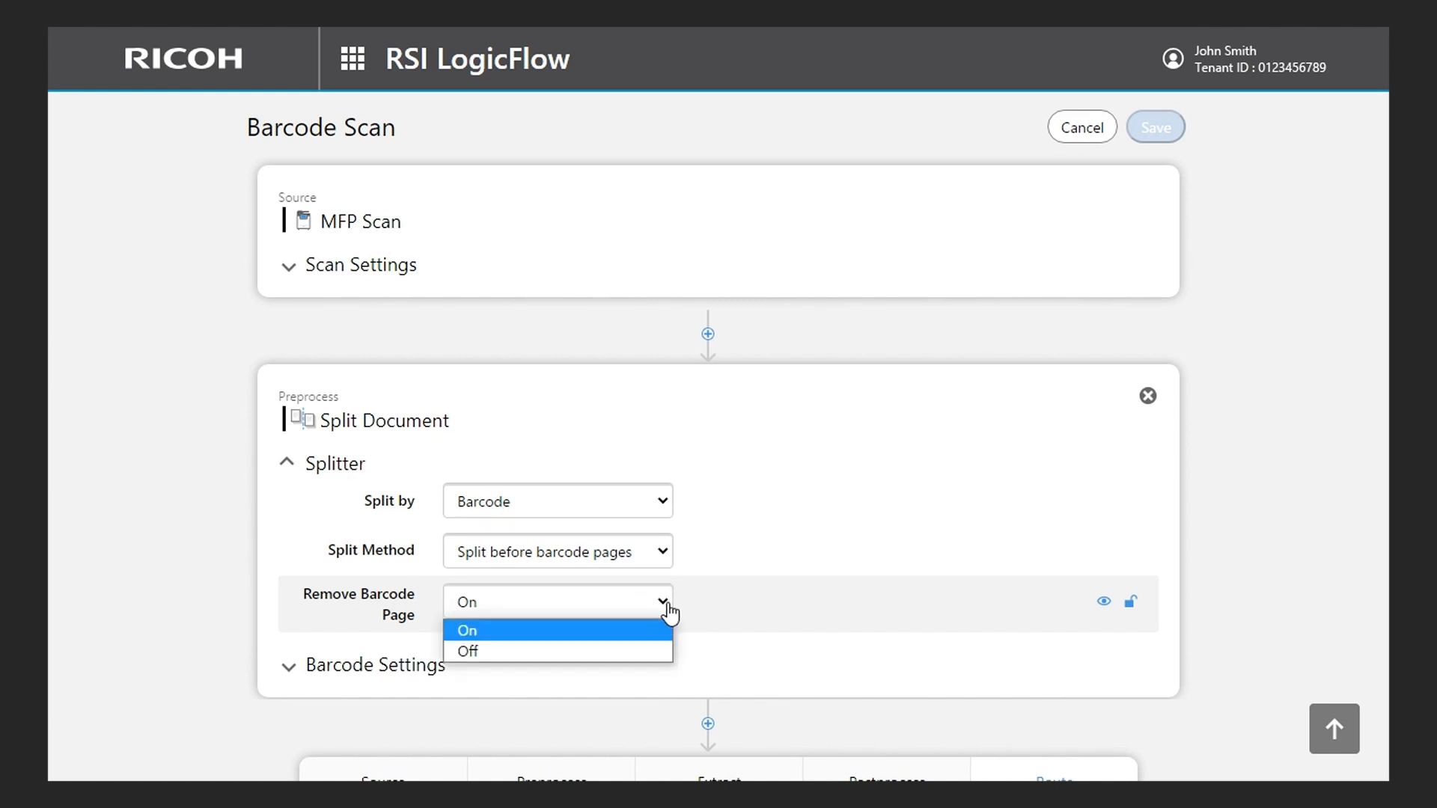
click(580, 652)
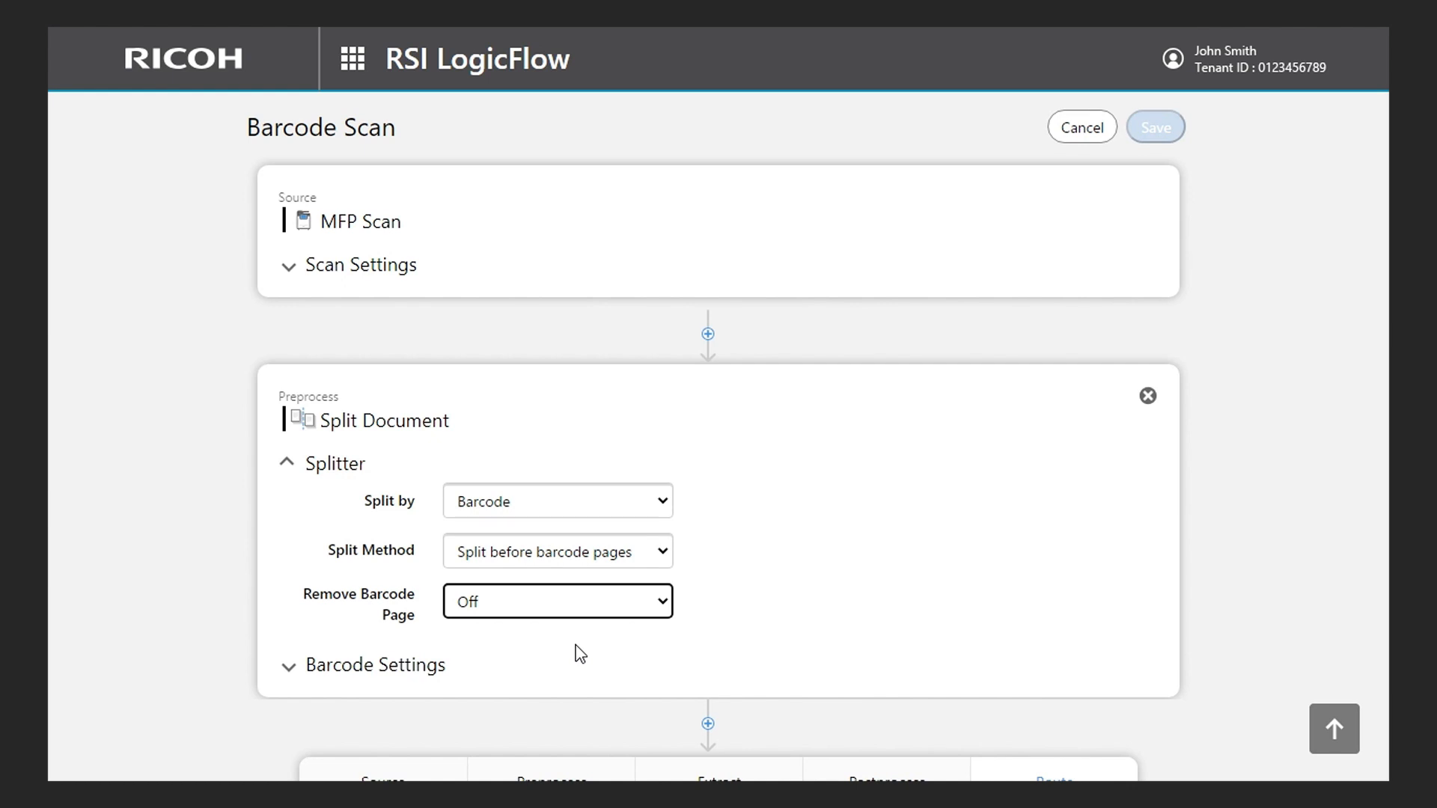
click(580, 654)
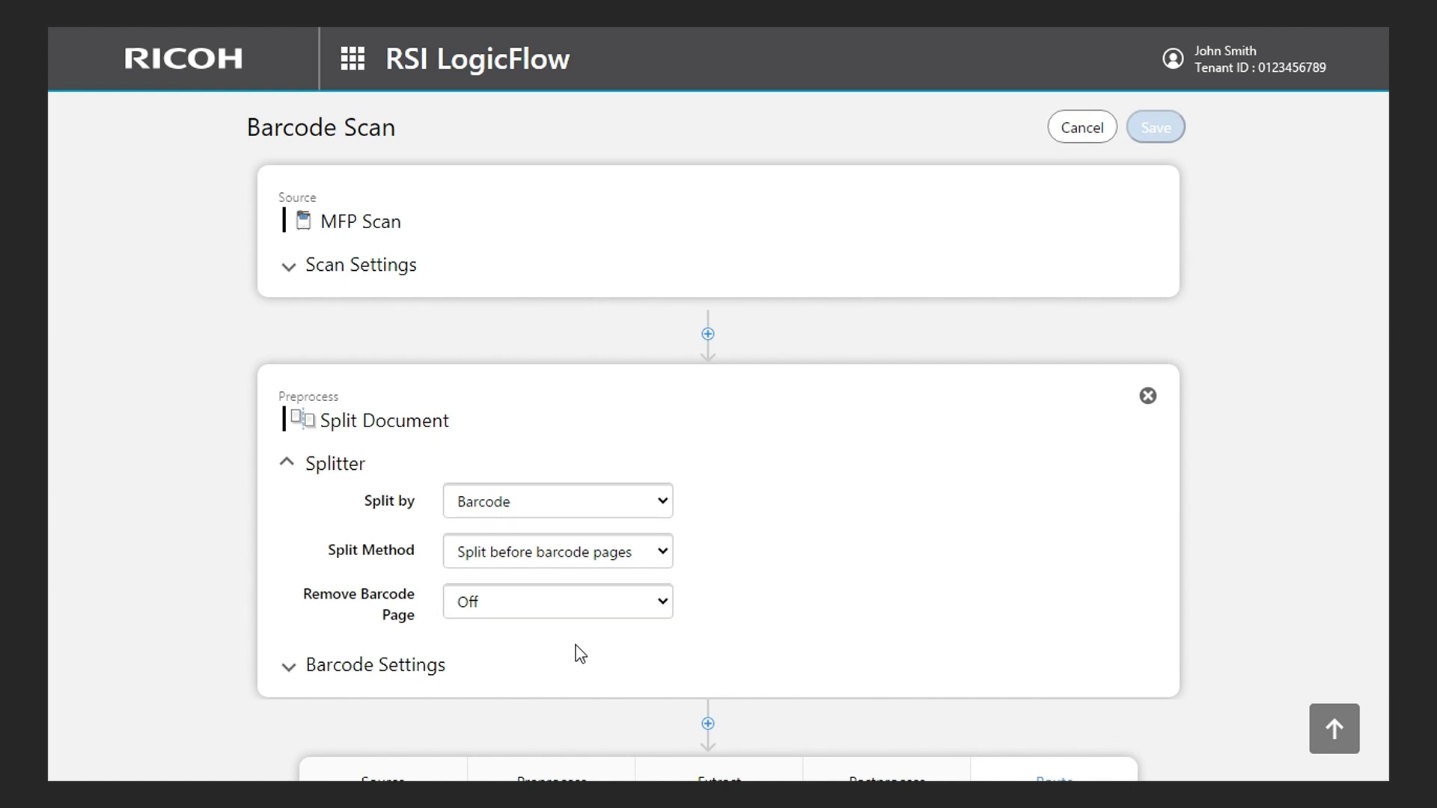
- Choose Default (Normal/Mixed Barcode) as the Barcode Color in the Split Document block's barcode settings
click(435, 674)
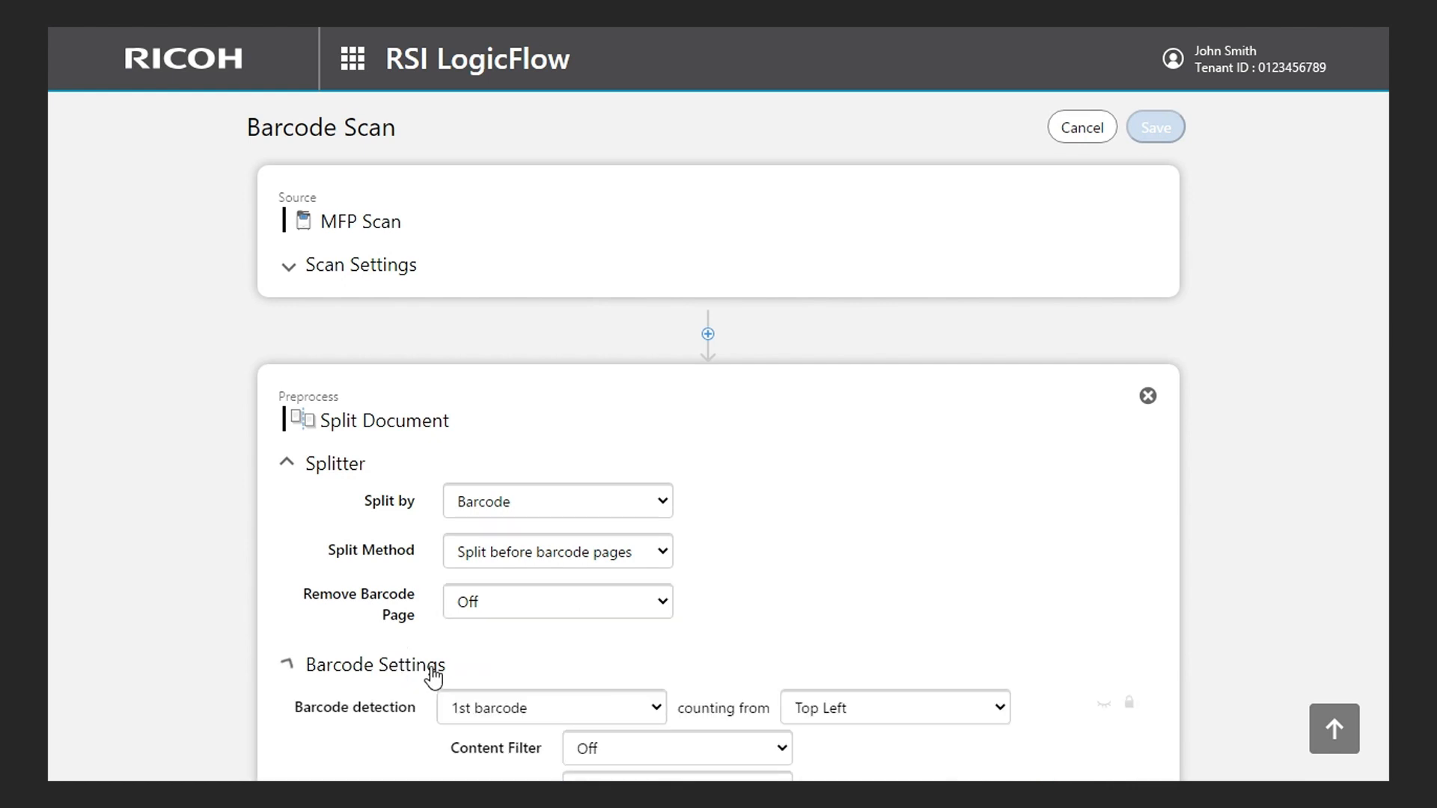
scroll(434, 674, down, 3)
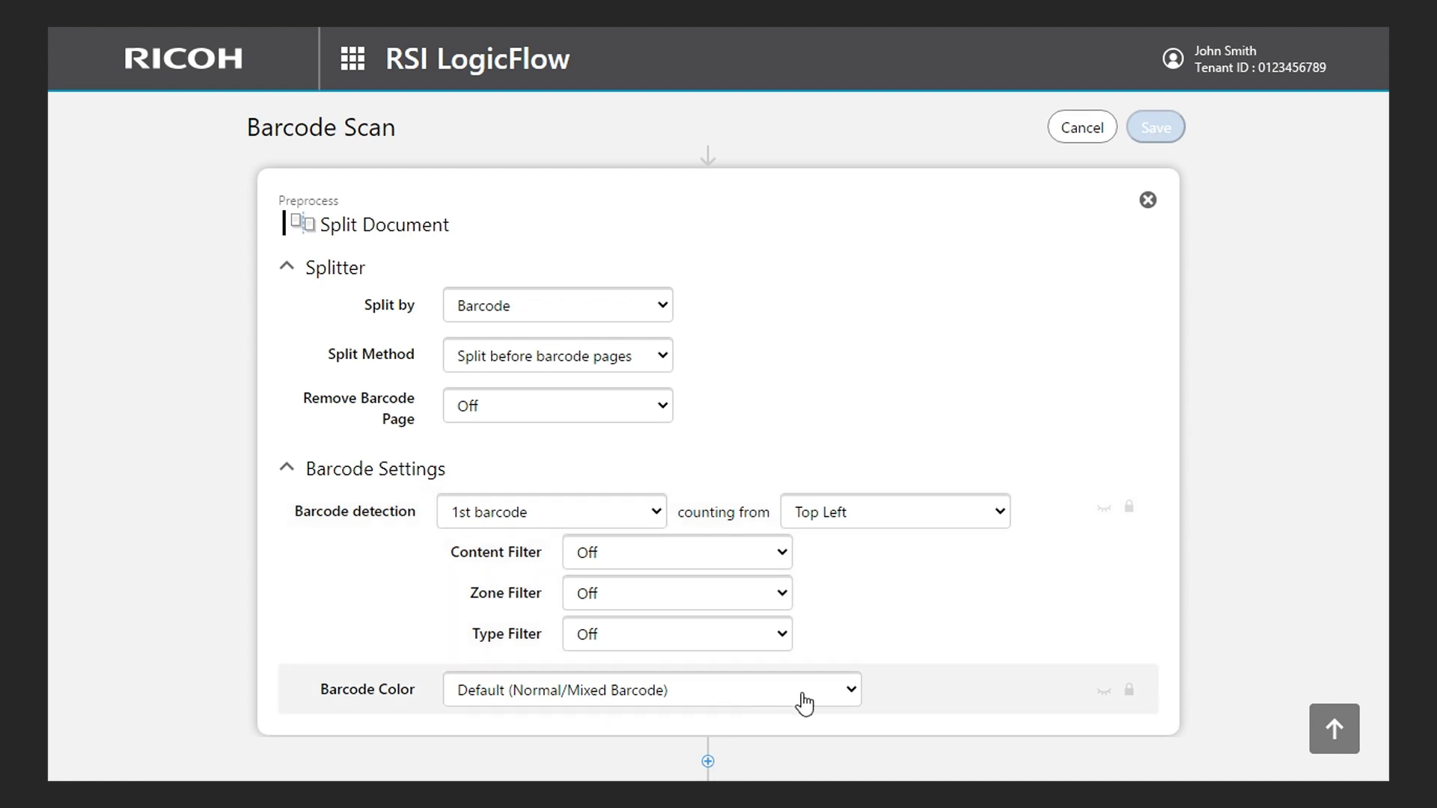
scroll(803, 702, down, 1)
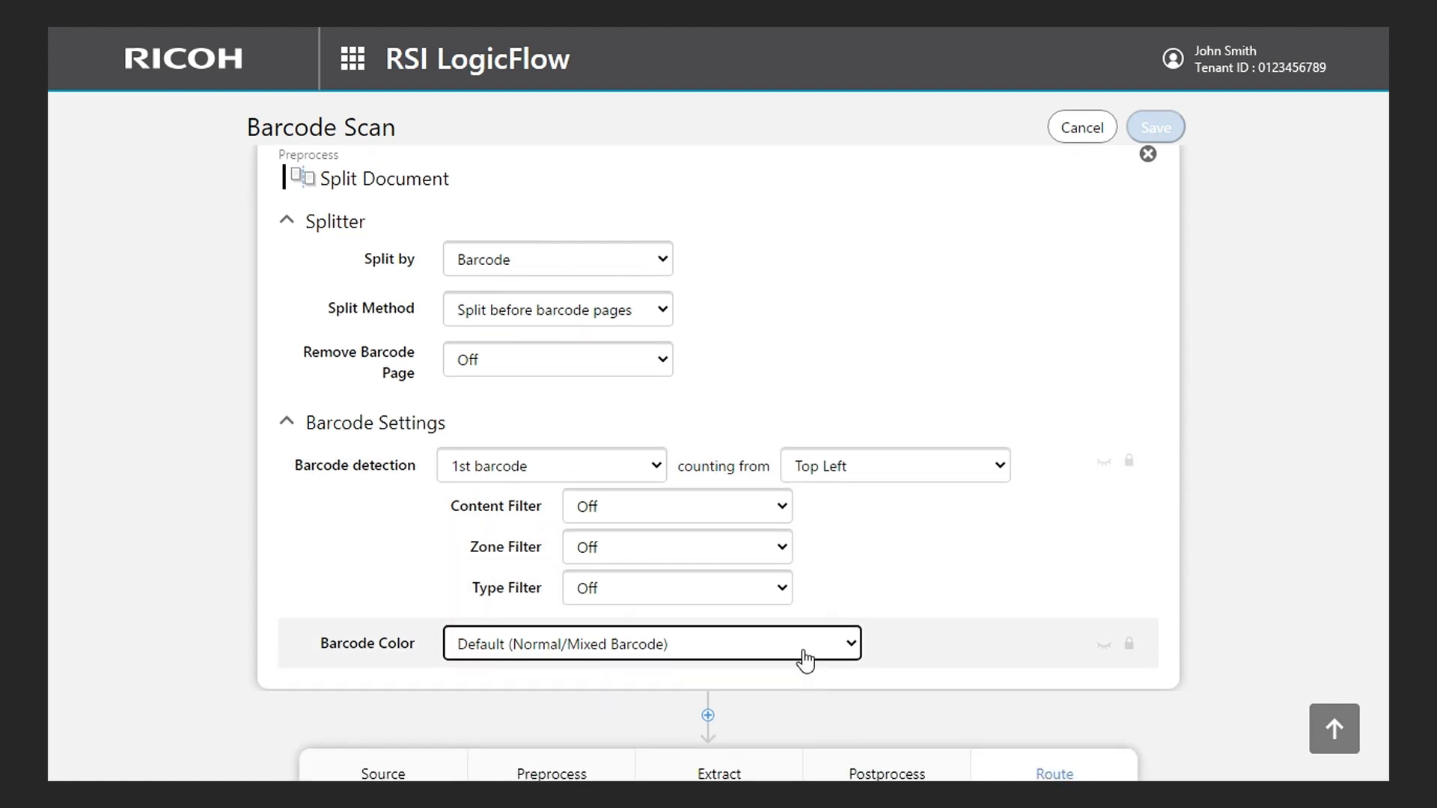
click(806, 660)
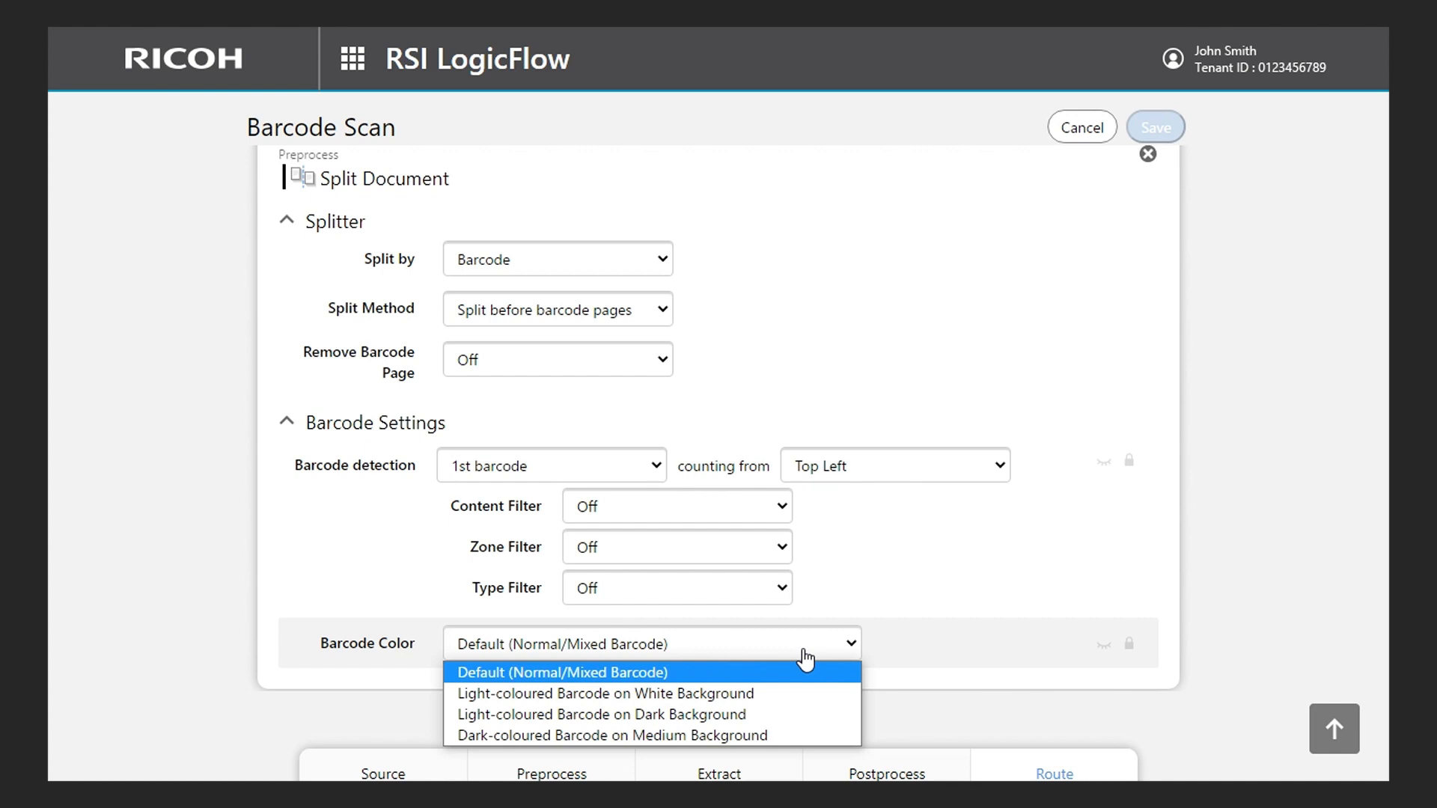
click(742, 671)
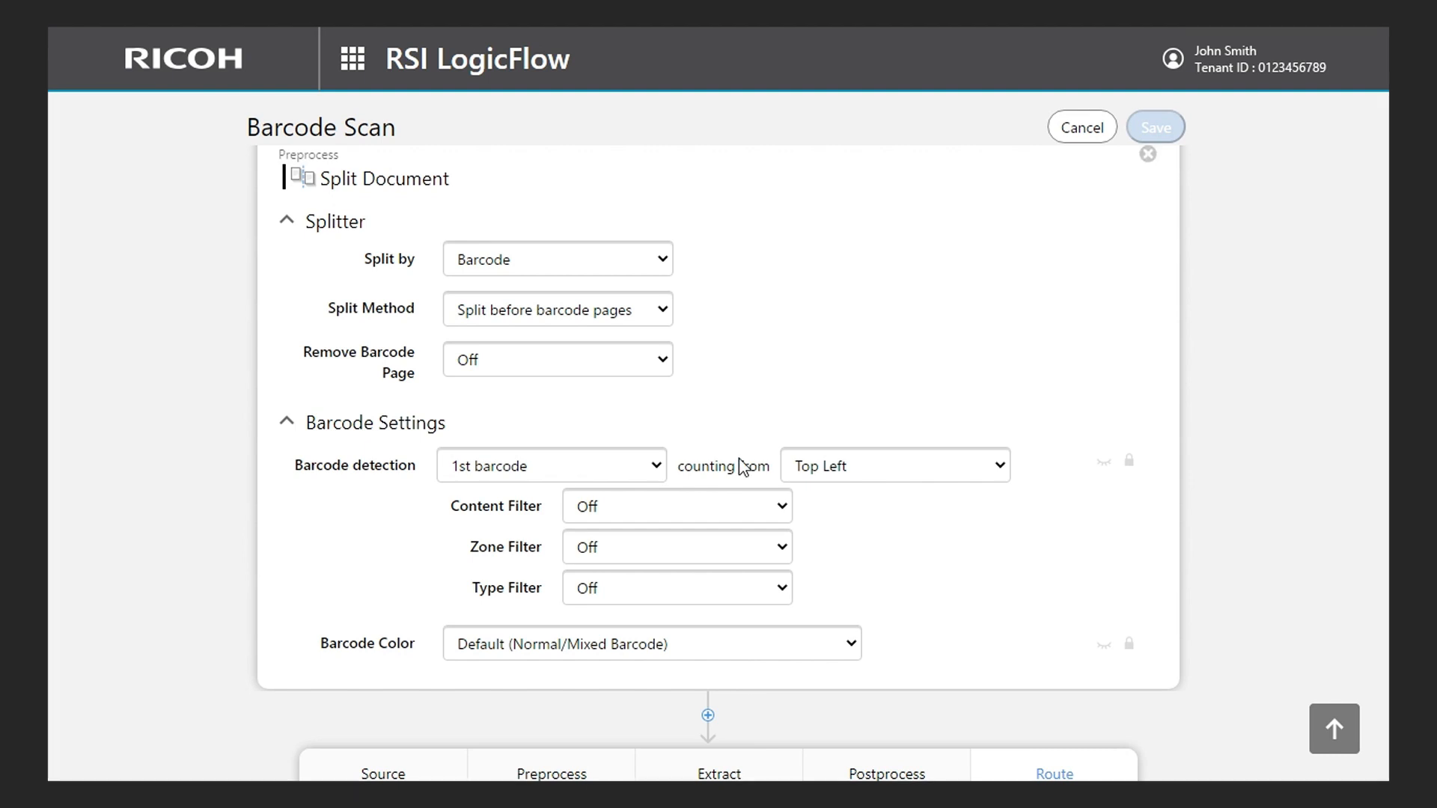
- Add a Read Barcode extraction after the Split Document block
scroll(737, 488, down, 2)
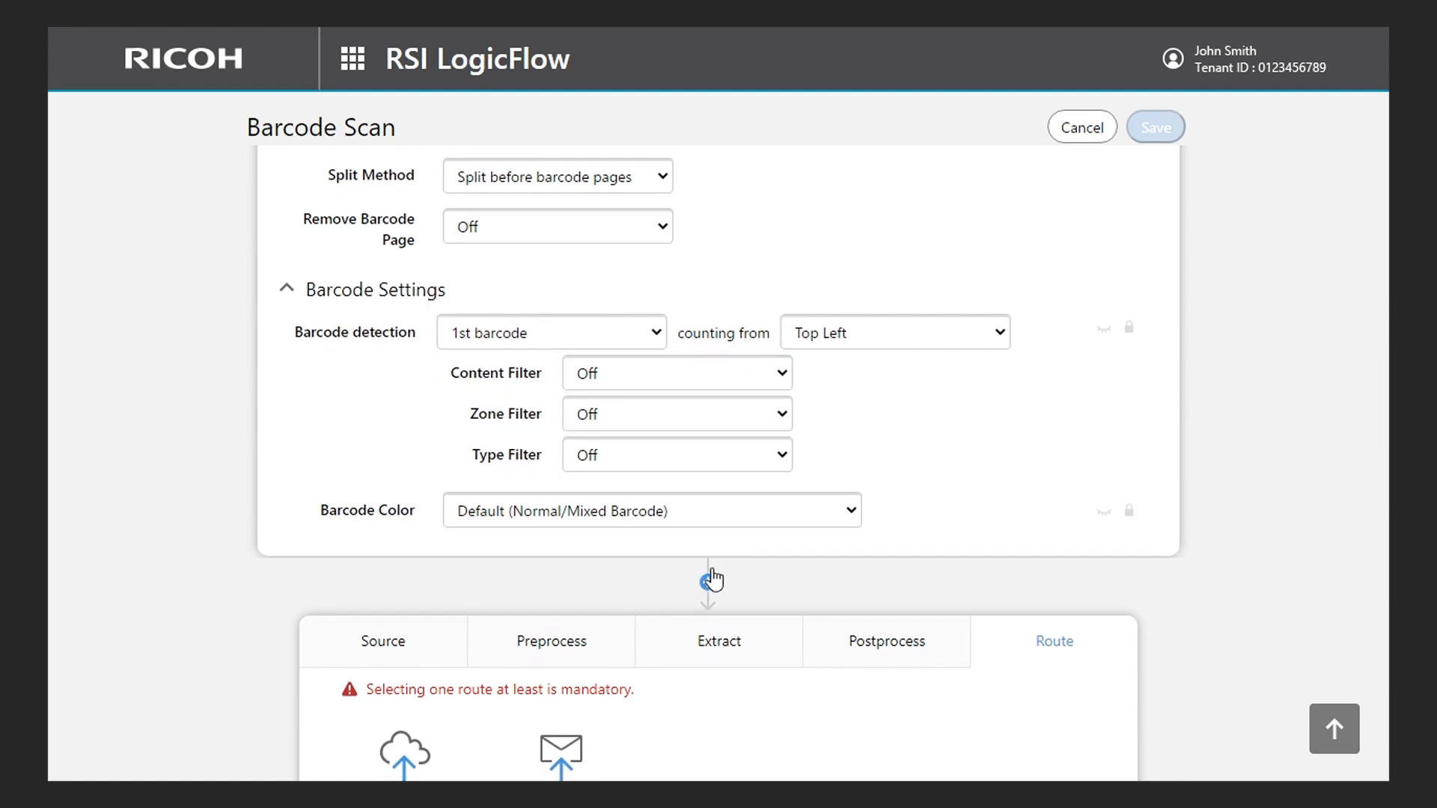
click(707, 582)
scroll(708, 587, down, 2)
click(712, 518)
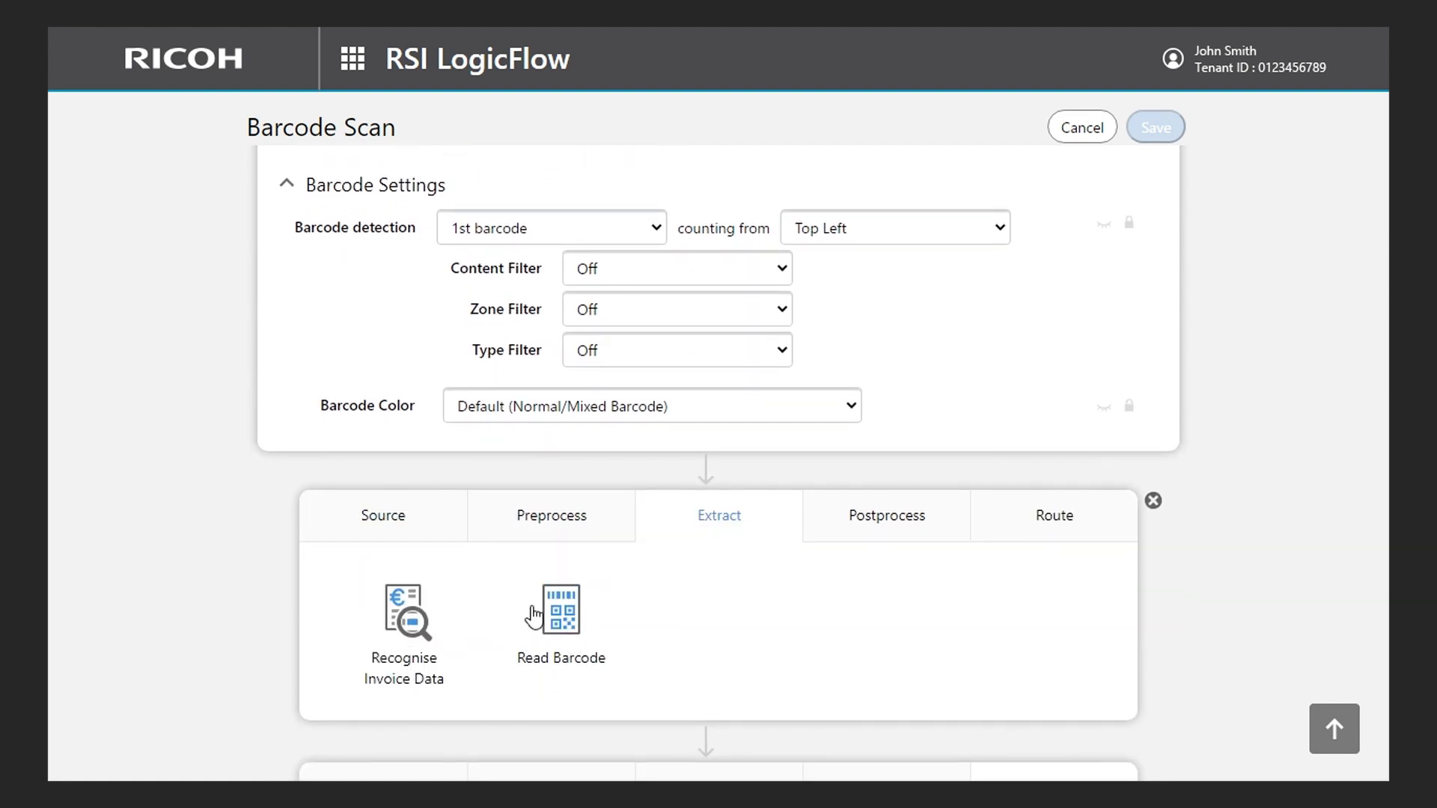
click(563, 621)
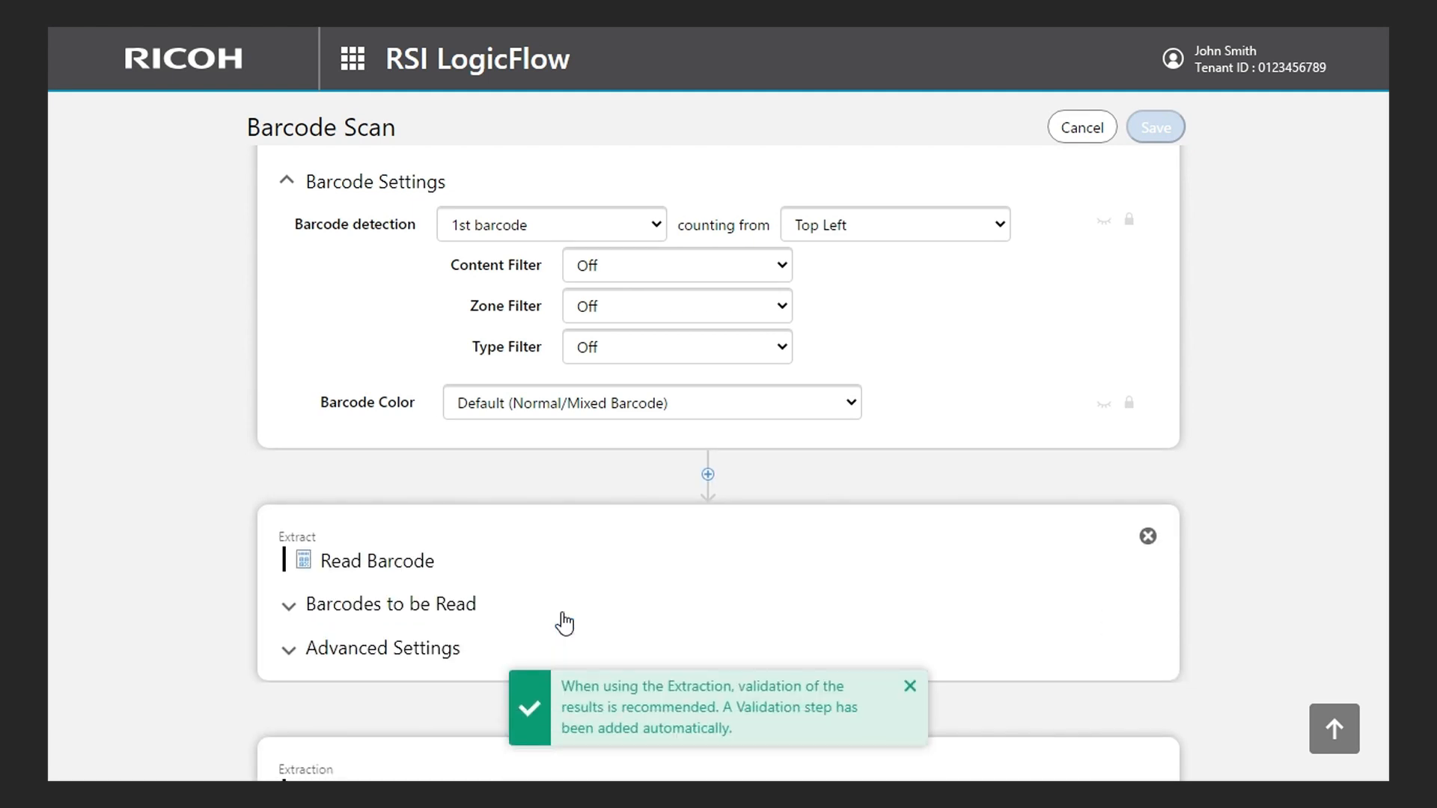
- Set the Data ID of Barcode 1 to "Department ID" in the Read Barcode block
scroll(562, 621, down, 2)
scroll(565, 623, down, 1)
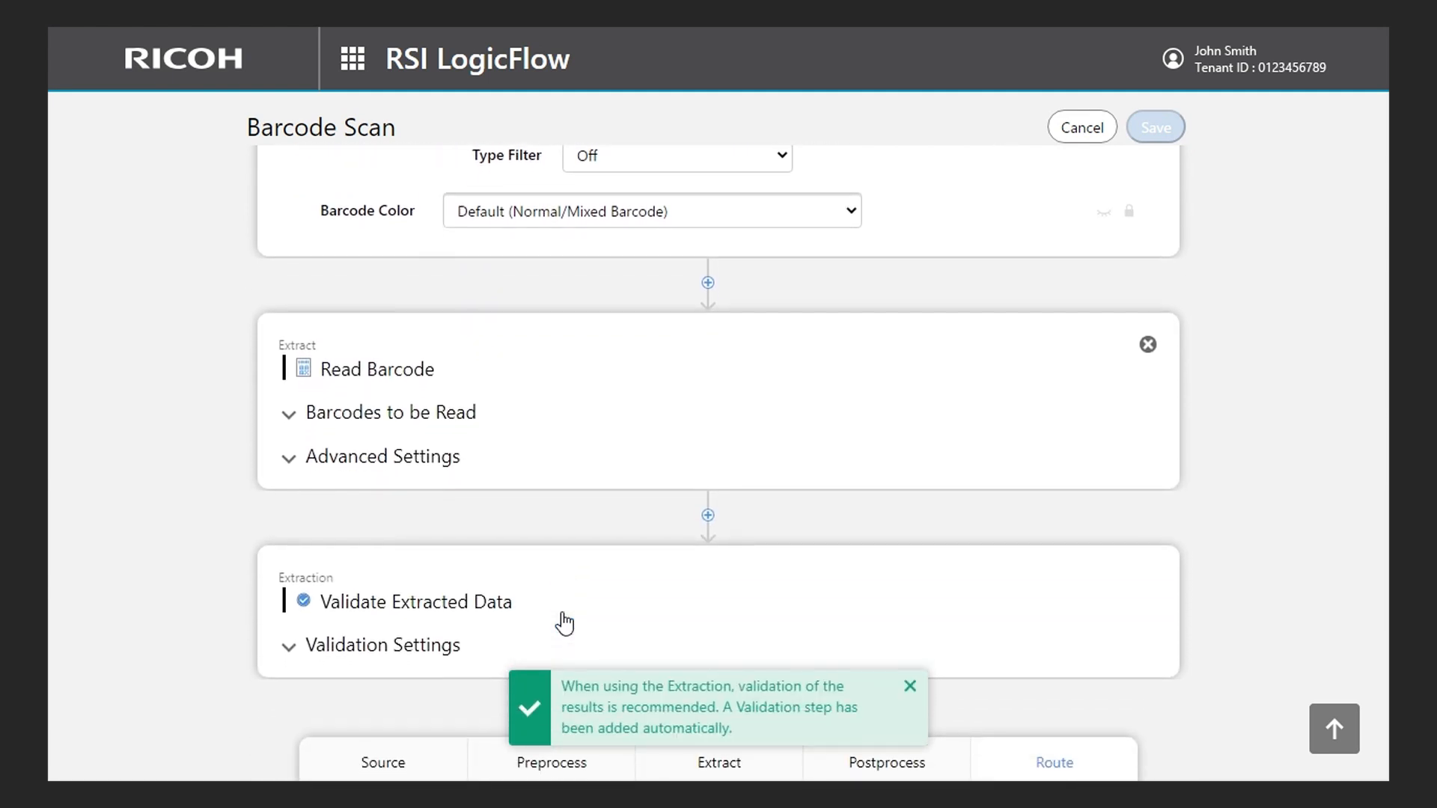
click(449, 419)
click(479, 447)
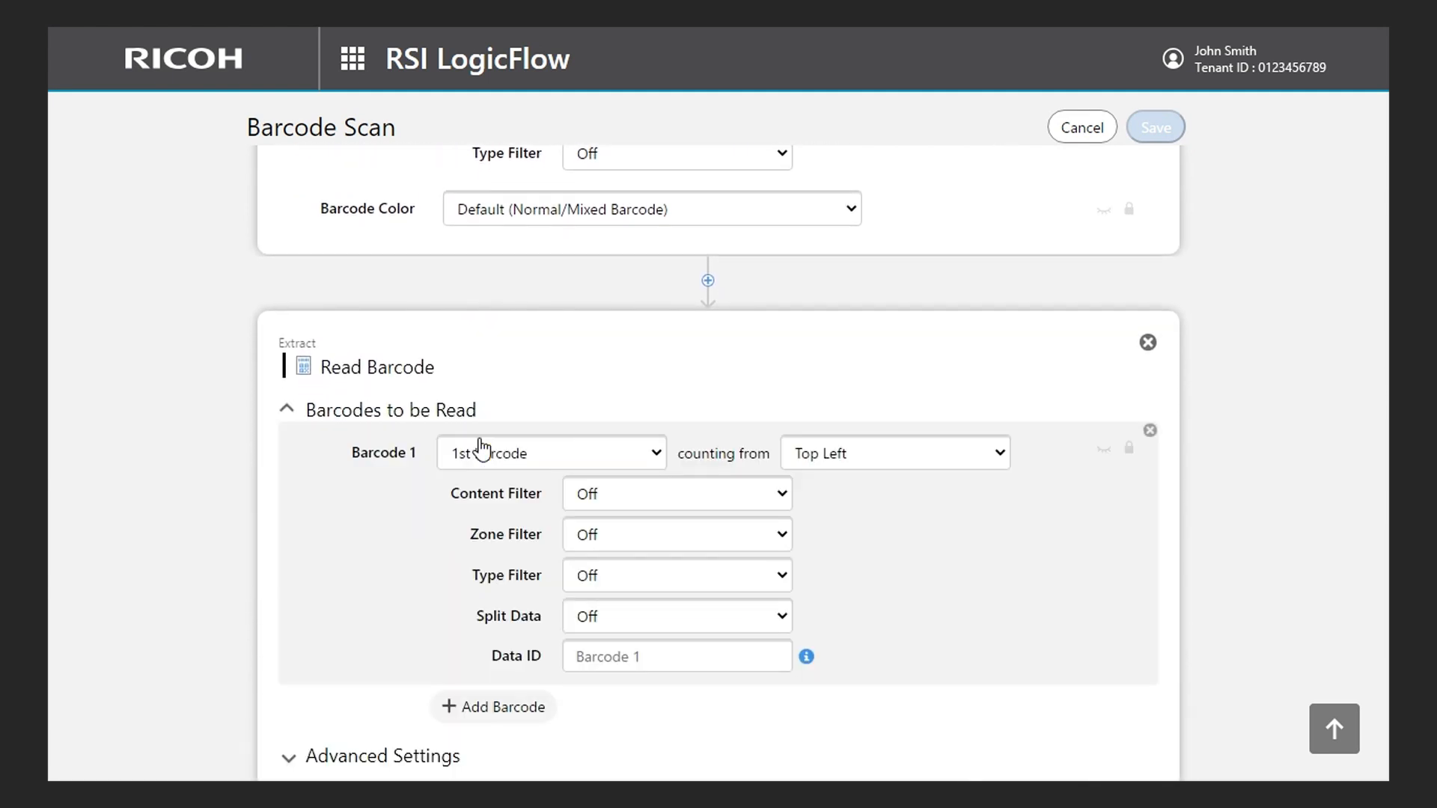
scroll(358, 539, down, 1)
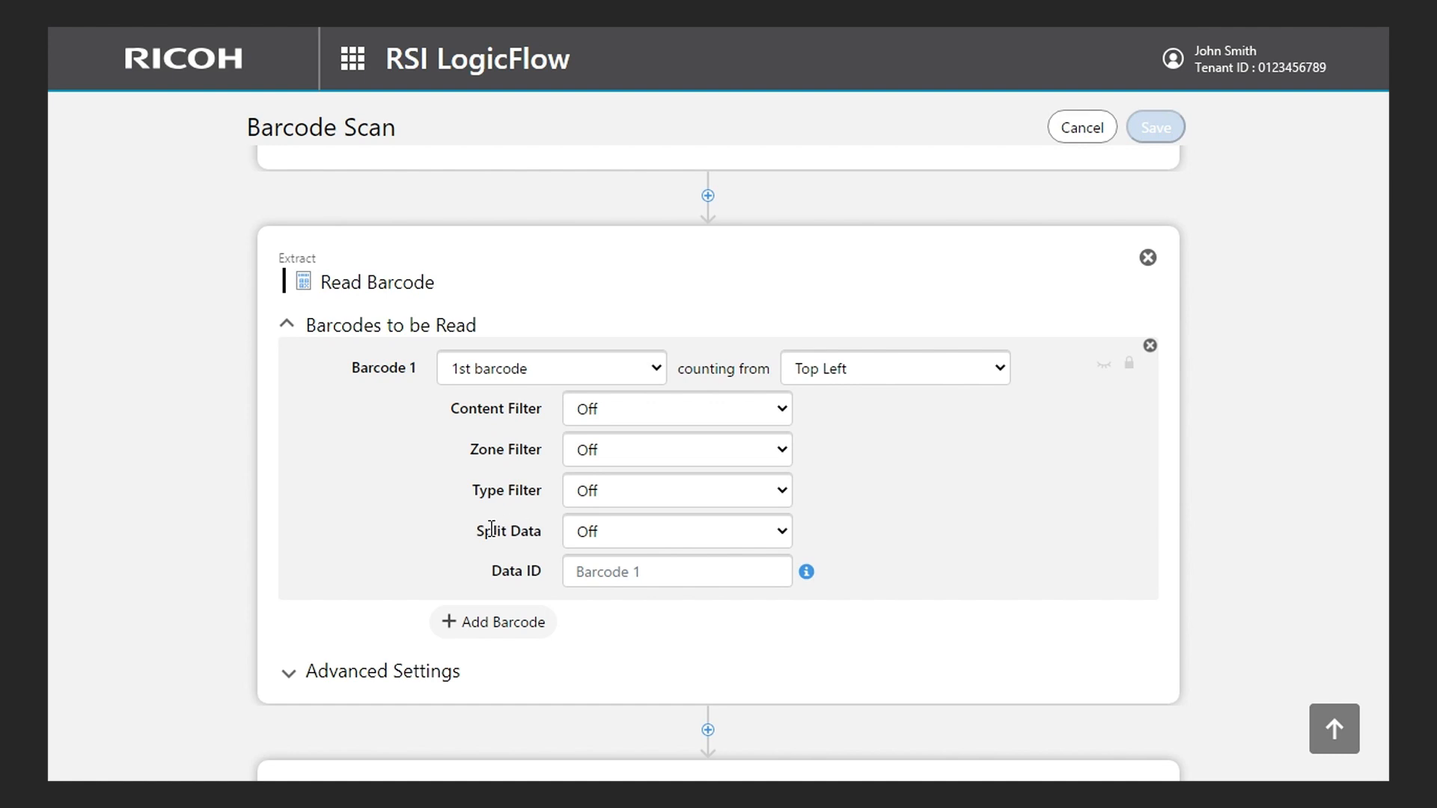
click(589, 574)
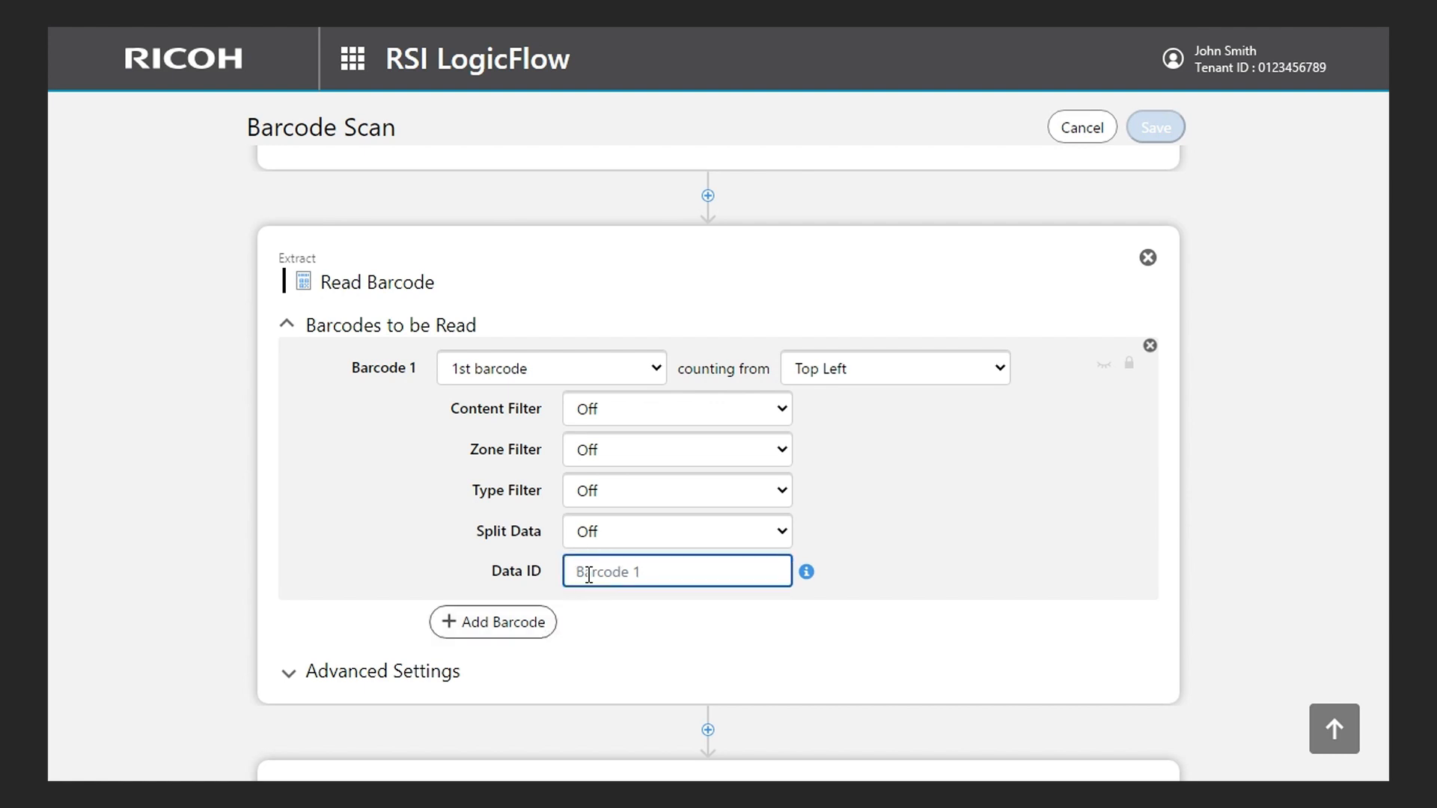
text(Department ID)
click(478, 581)
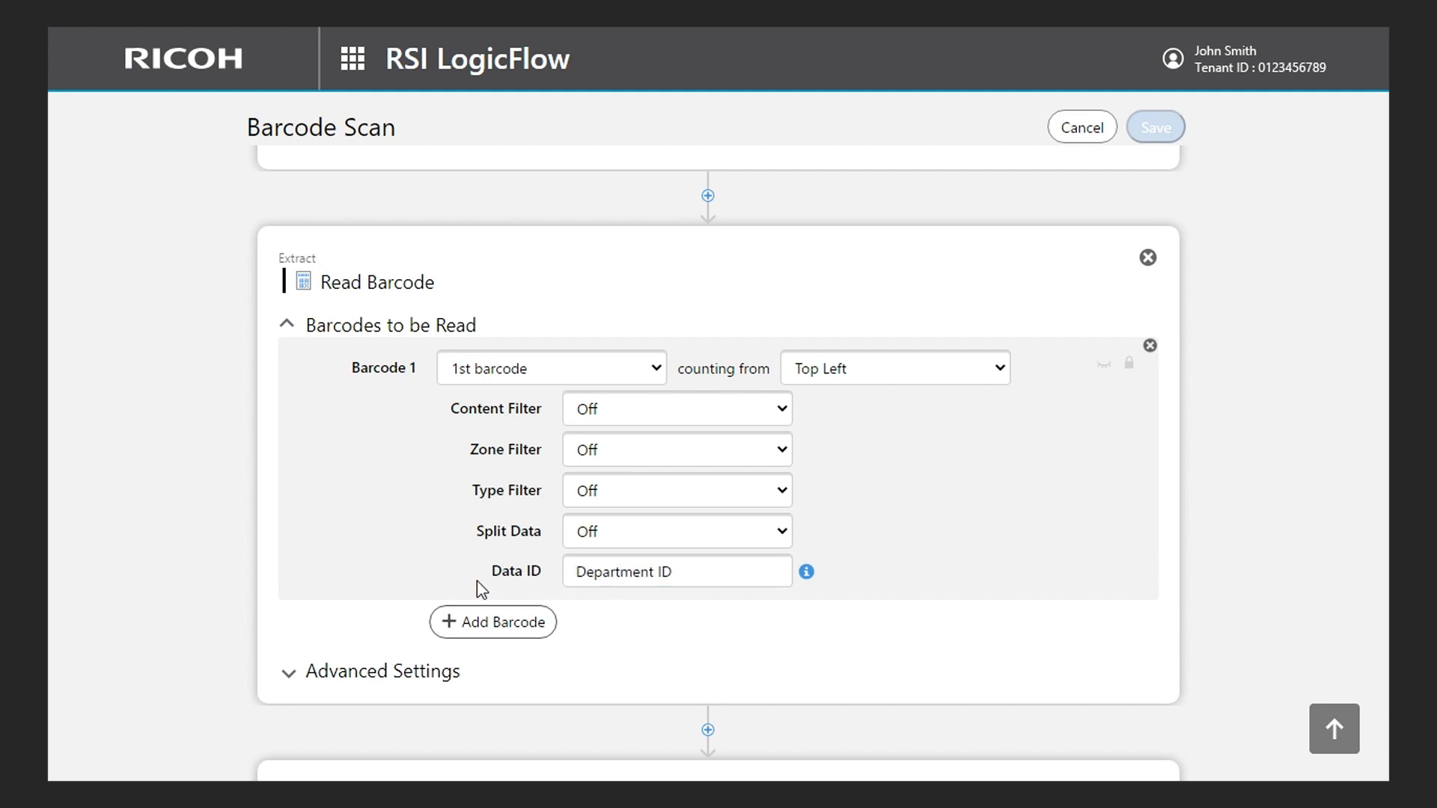
- Choose Off for the Split Data option of Barcode 1
click(631, 536)
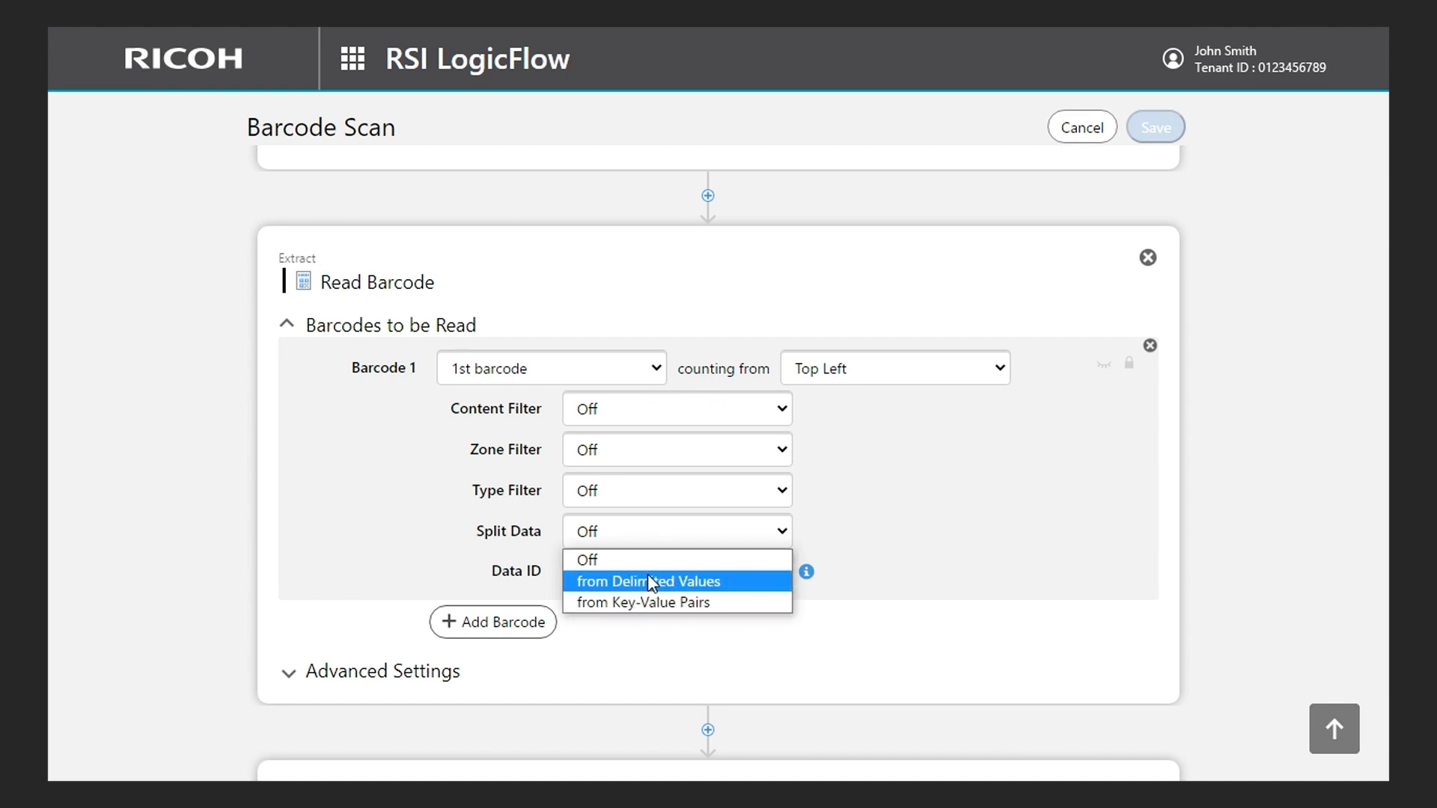
click(649, 561)
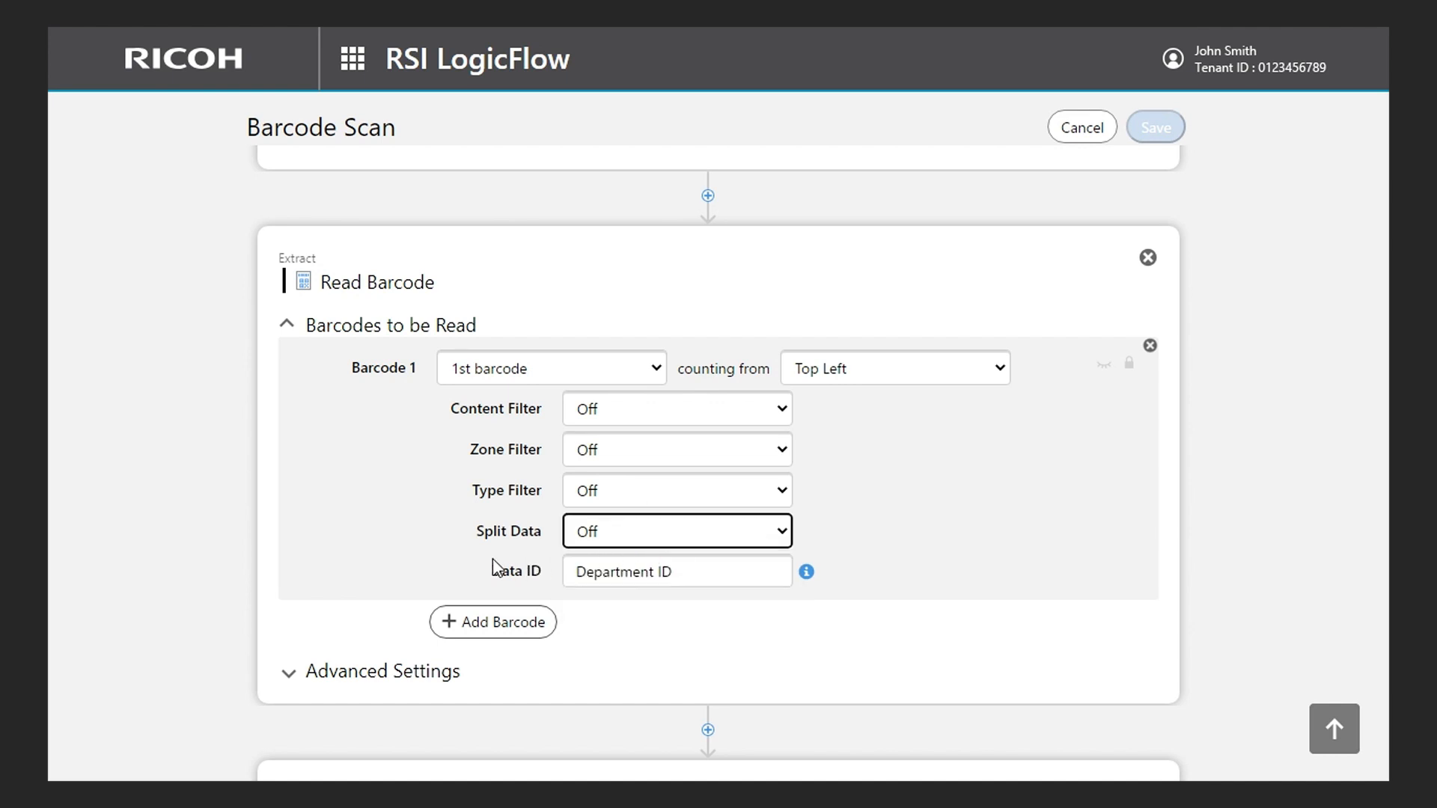
click(452, 559)
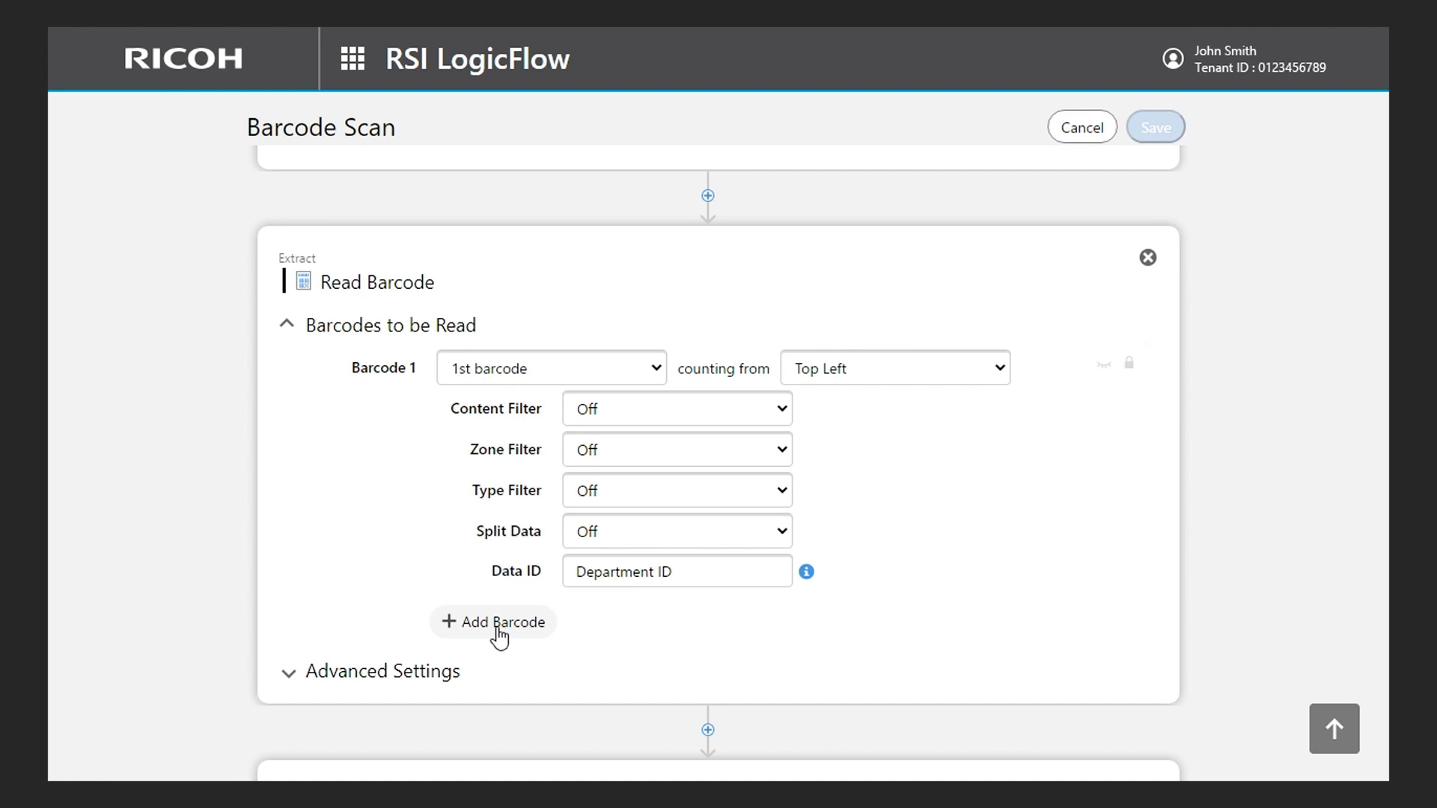
- Add a second barcode to the Read Barcode block and remove it again
click(497, 629)
scroll(497, 632, down, 1)
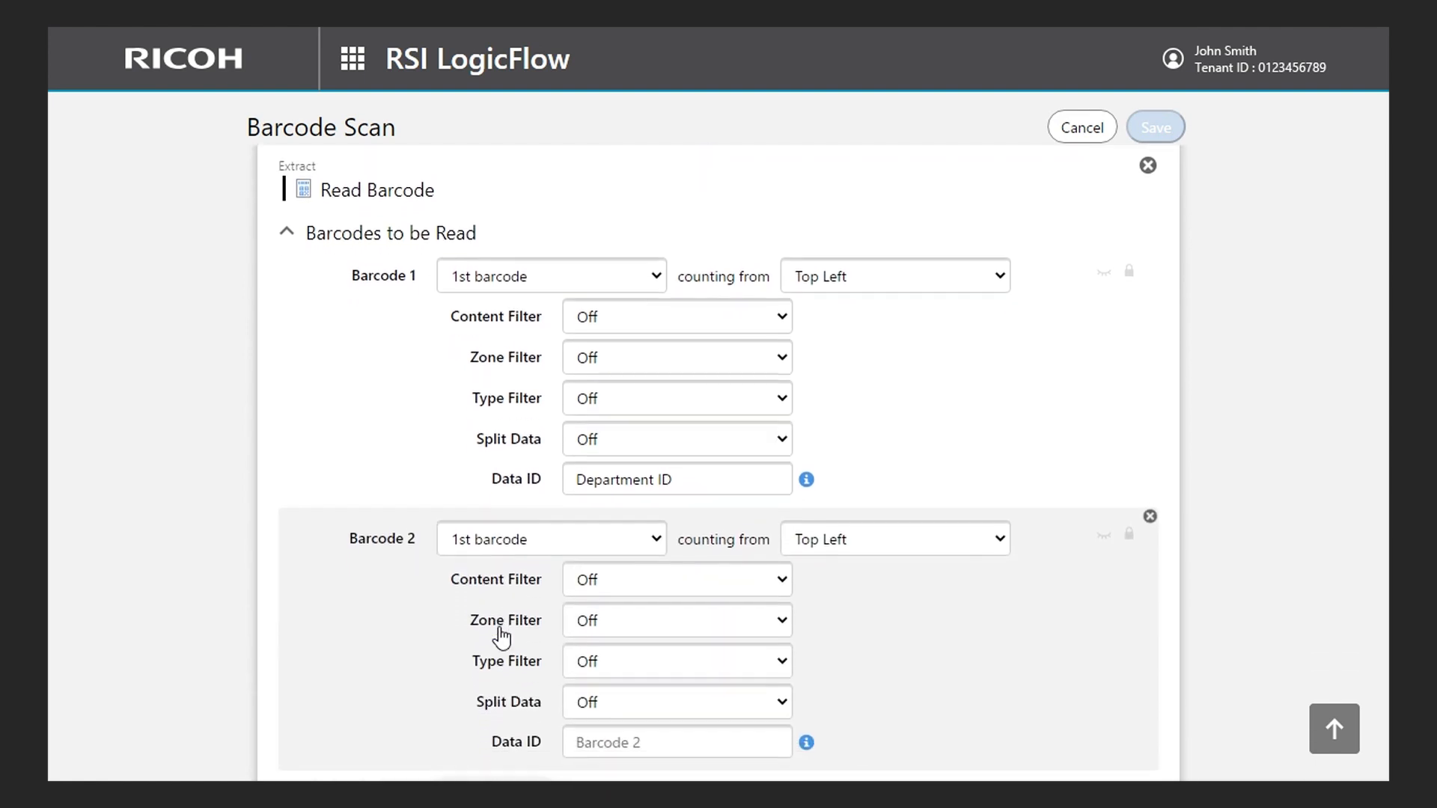
click(1150, 512)
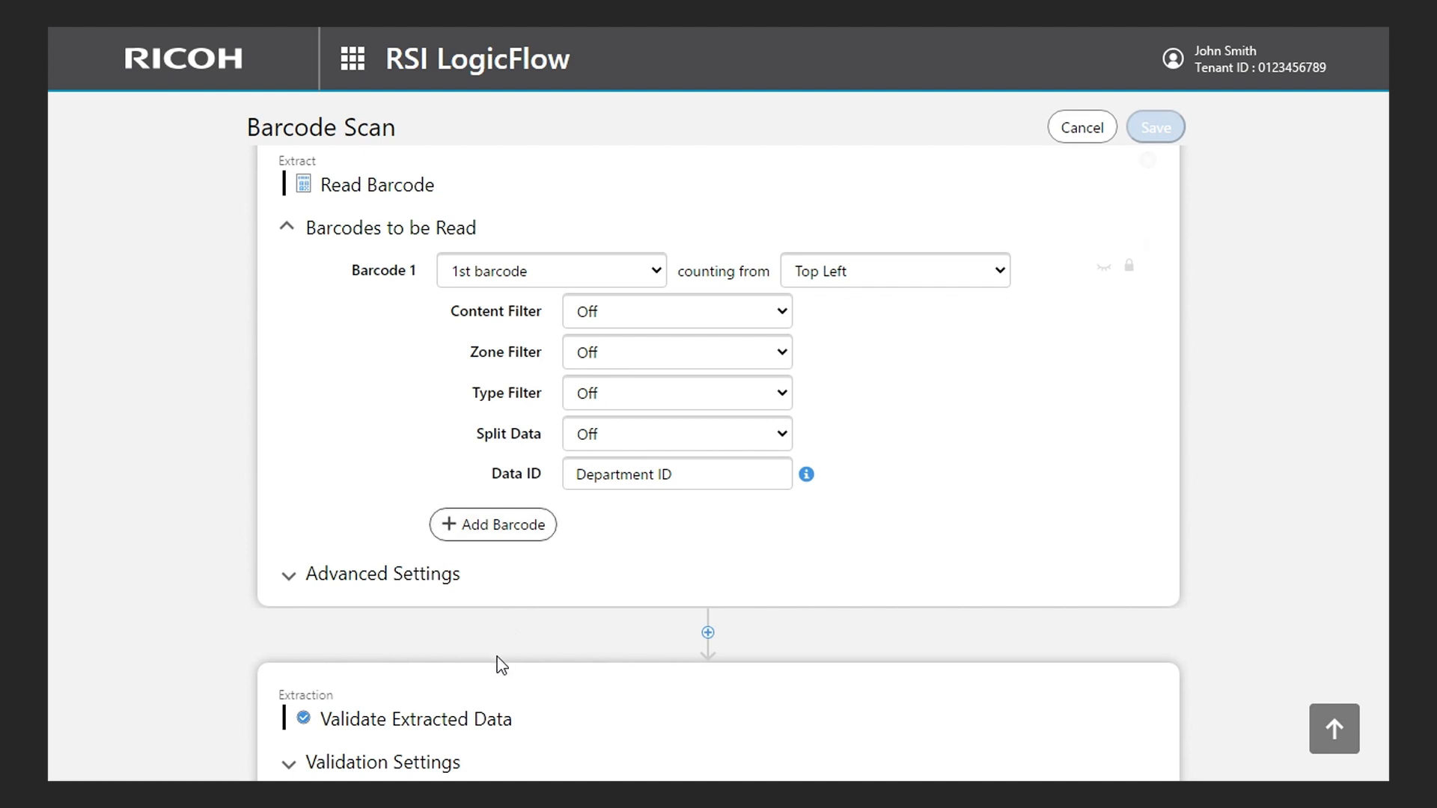
scroll(497, 664, down, 3)
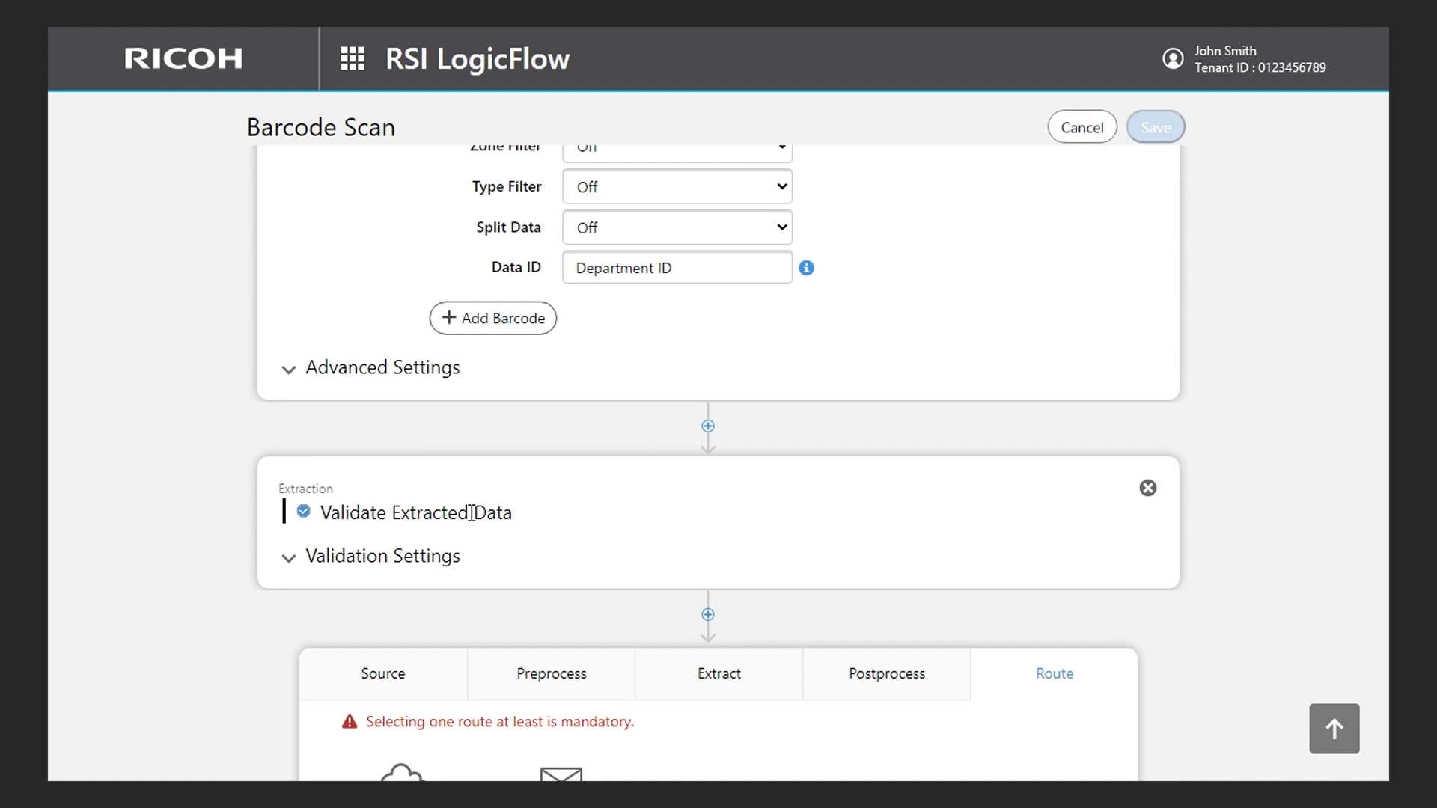
- Restrict the validation method of Validate Extracted Data to Send without confirmation, disabling runtime UI confirmation and the web confirmation list
click(428, 567)
scroll(428, 567, down, 1)
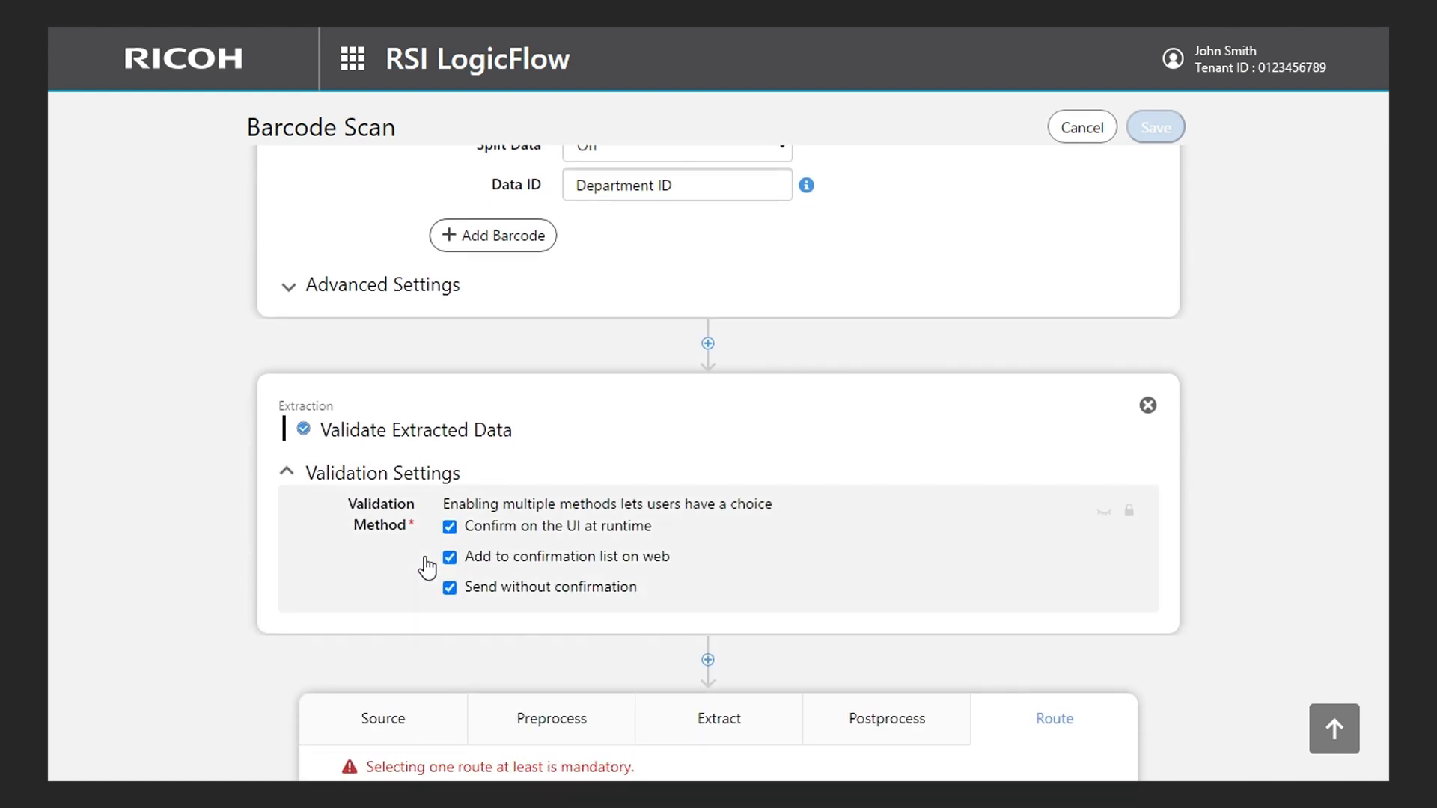
click(449, 527)
click(451, 558)
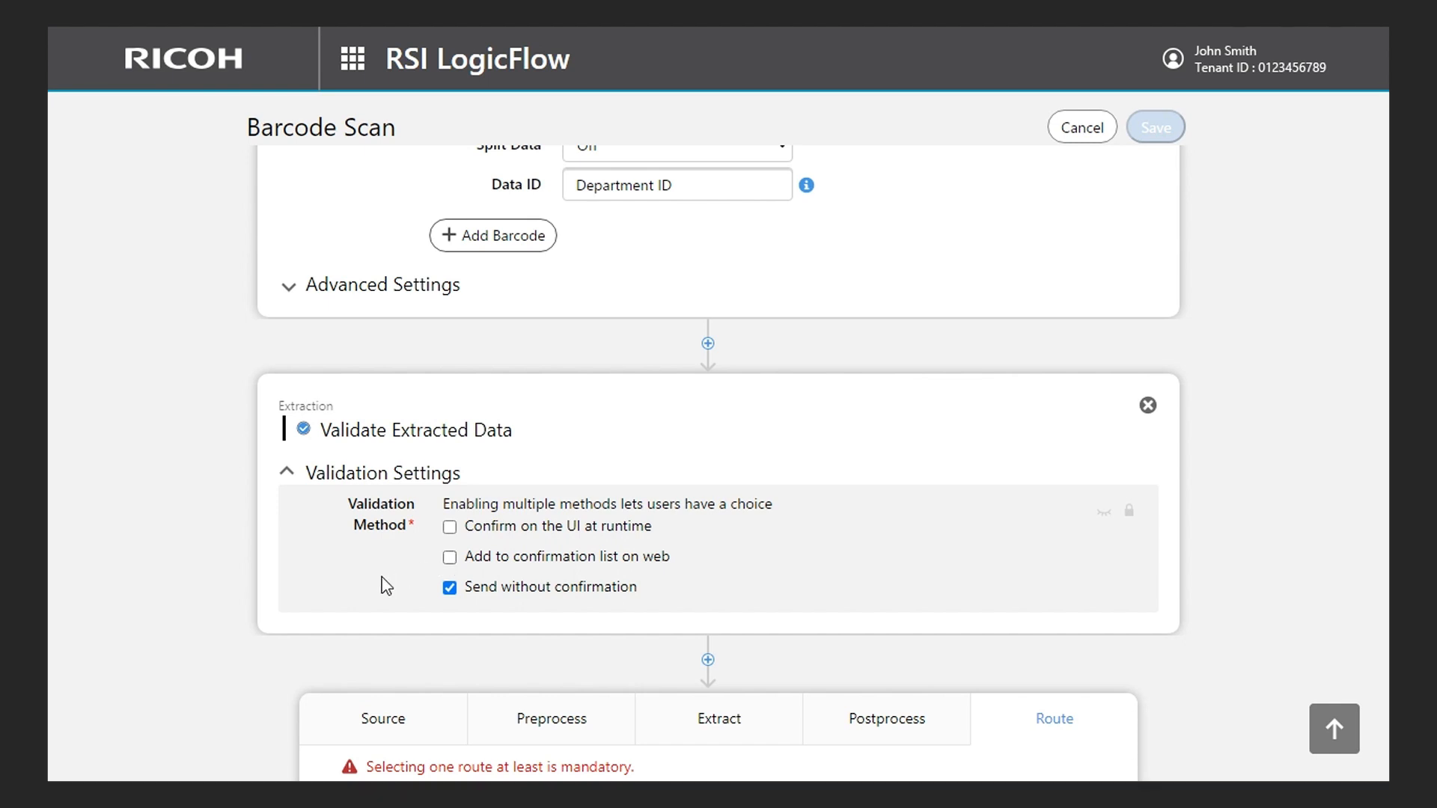
- Add a Send By Email route after the validation block and set its PDF filename to "#Department ID_#Today"
scroll(385, 585, down, 5)
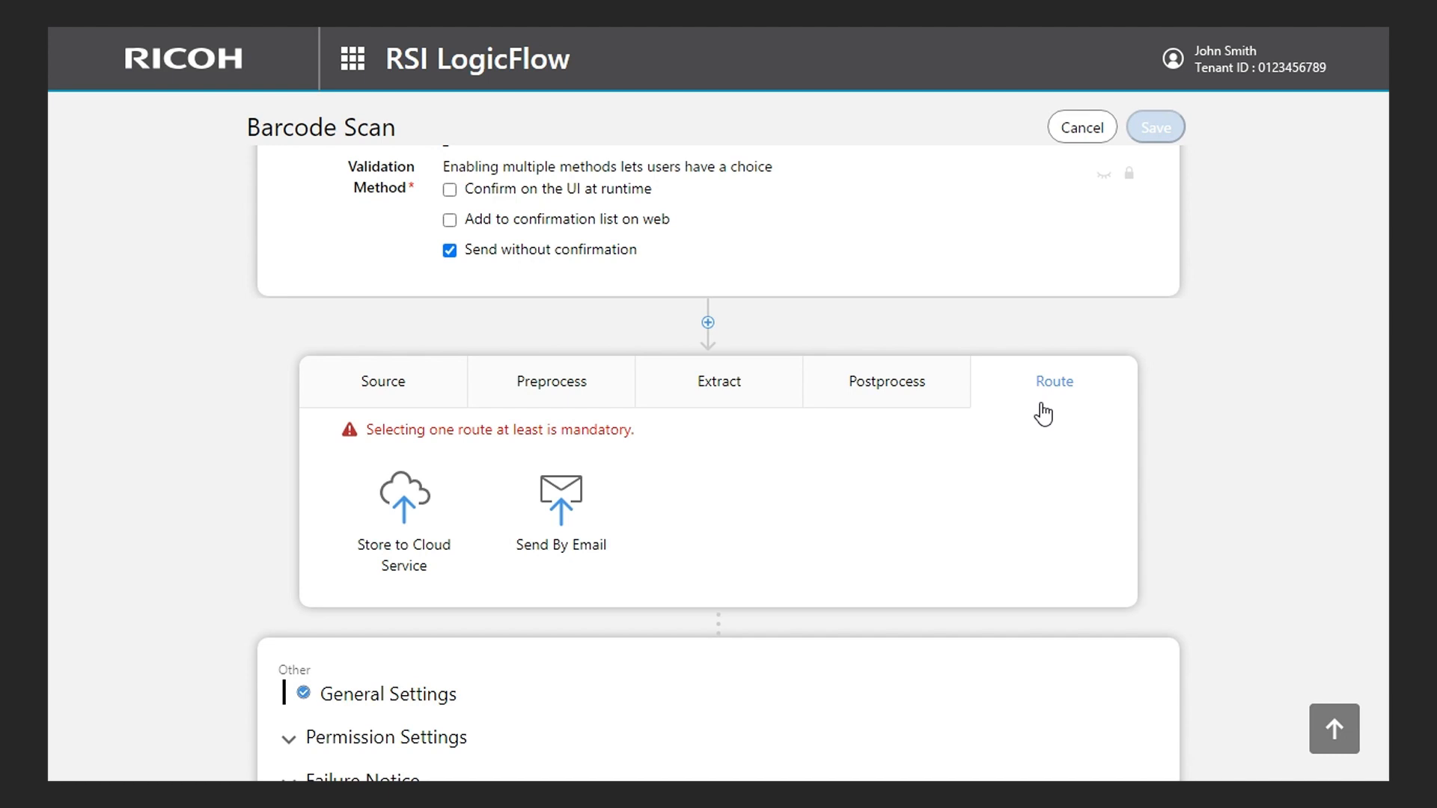
click(577, 514)
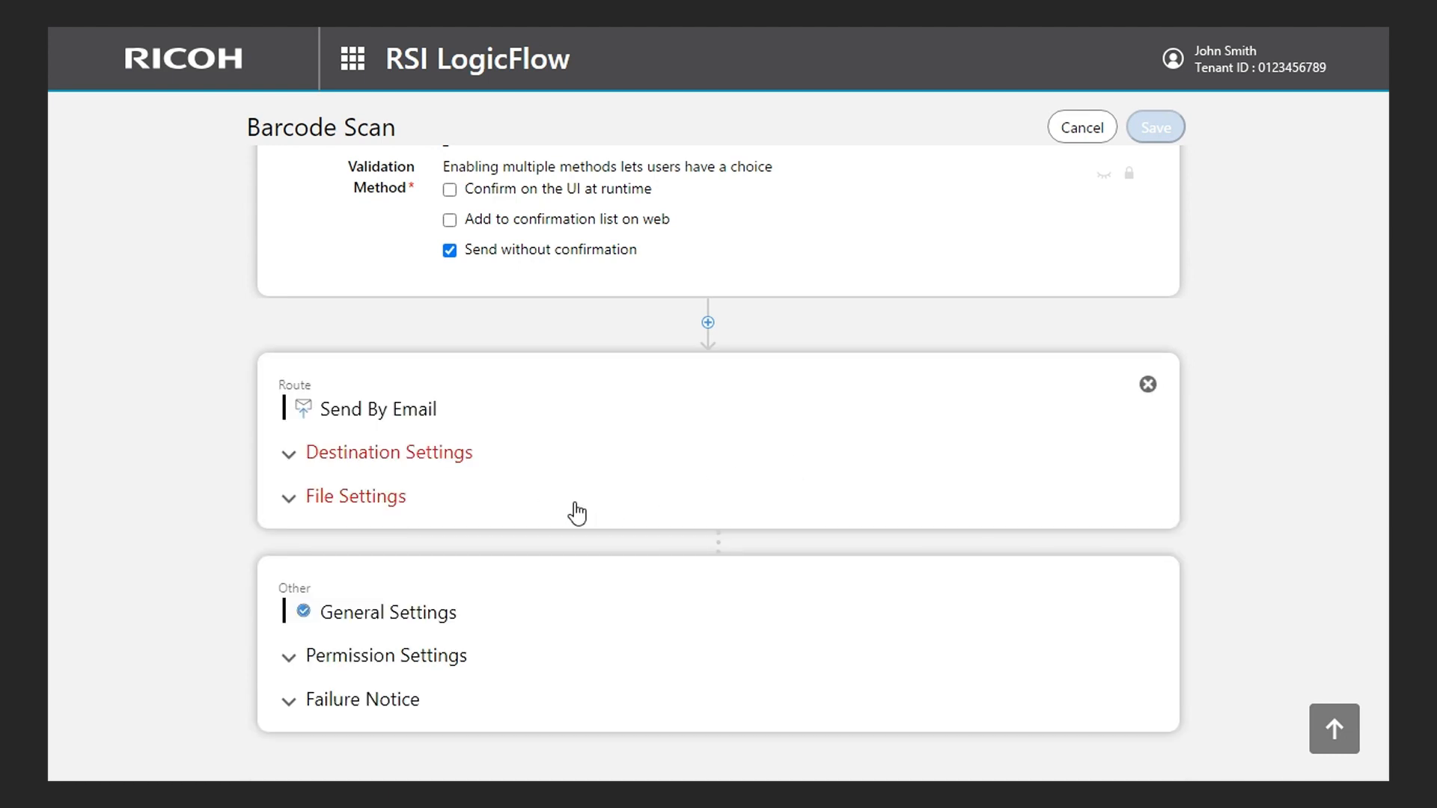
click(575, 511)
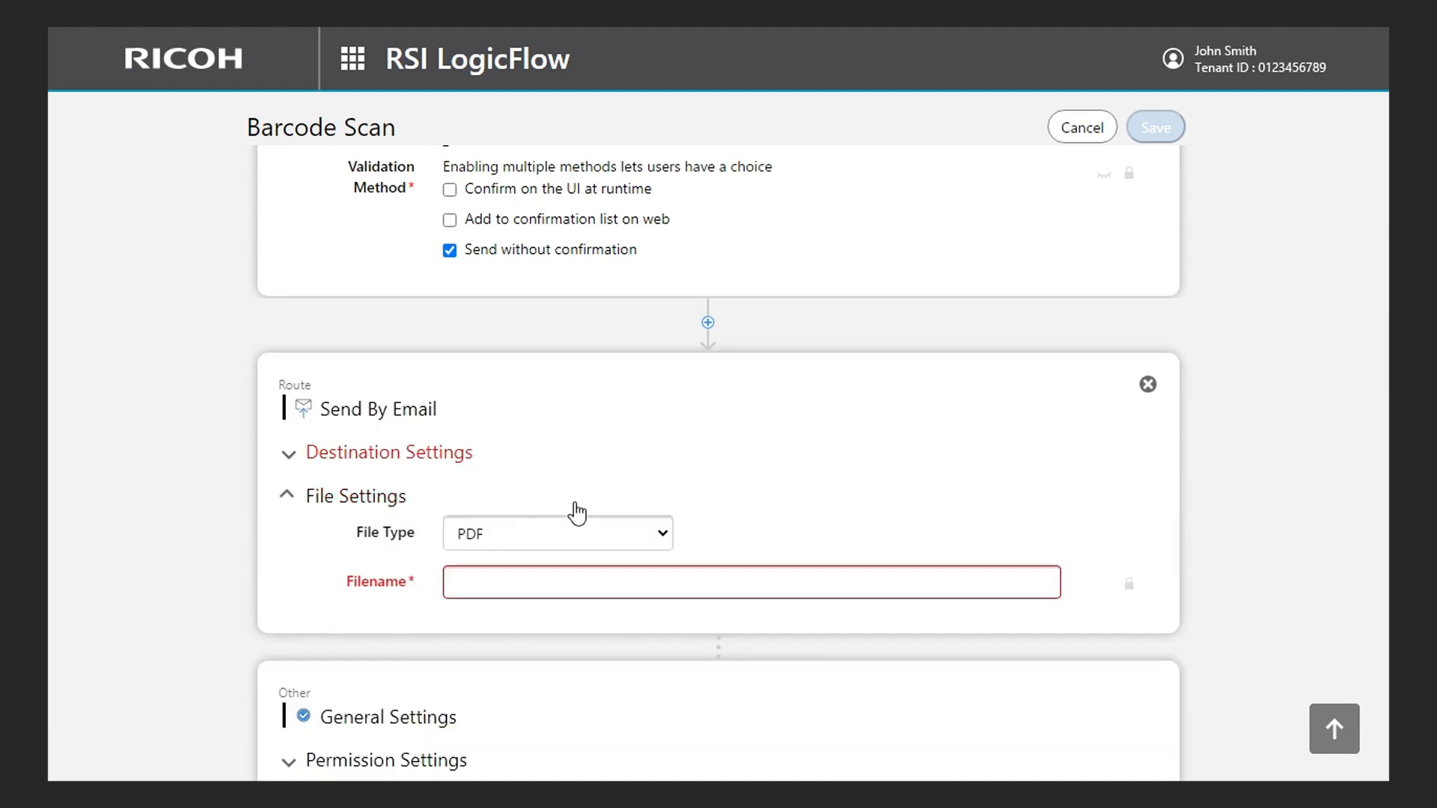
click(485, 559)
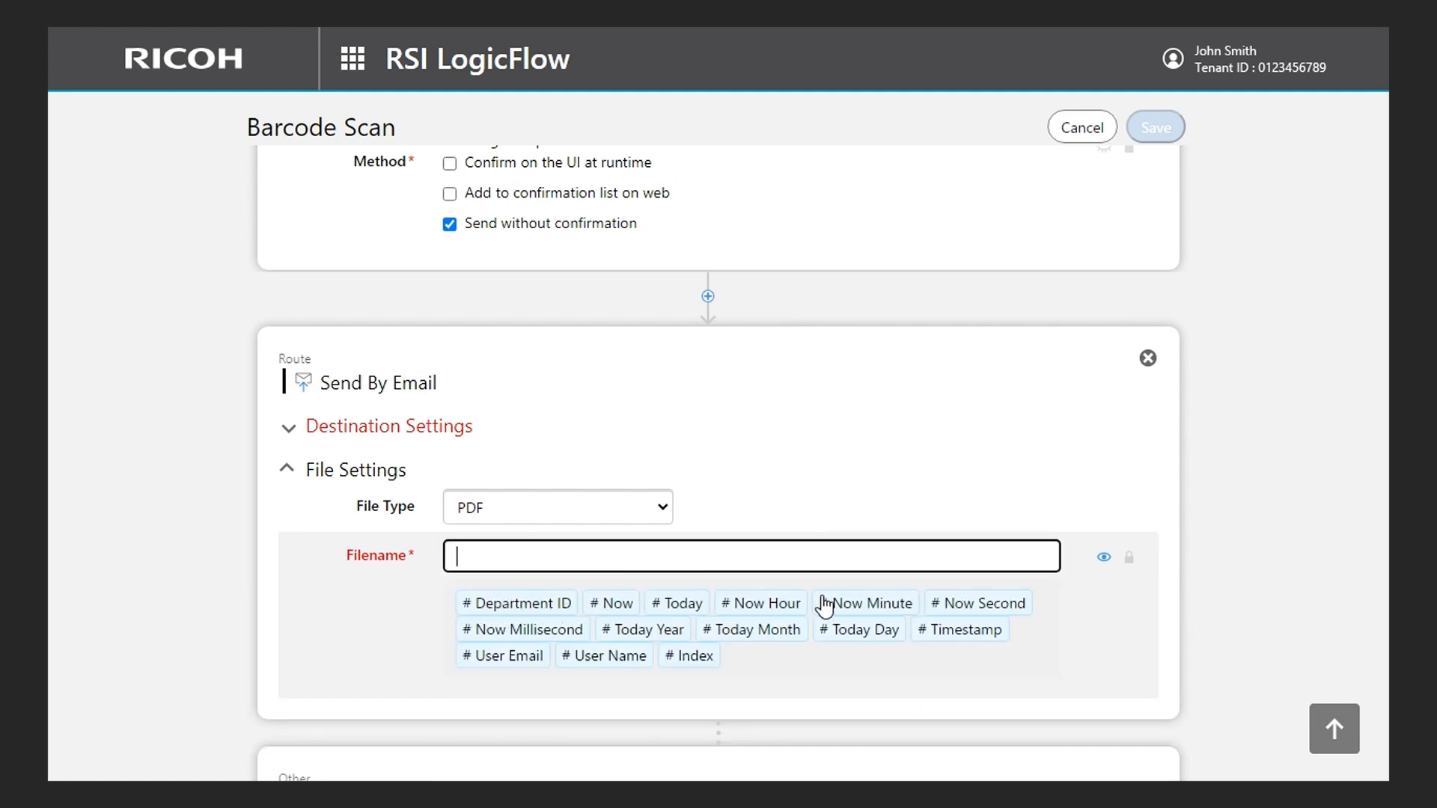
click(522, 612)
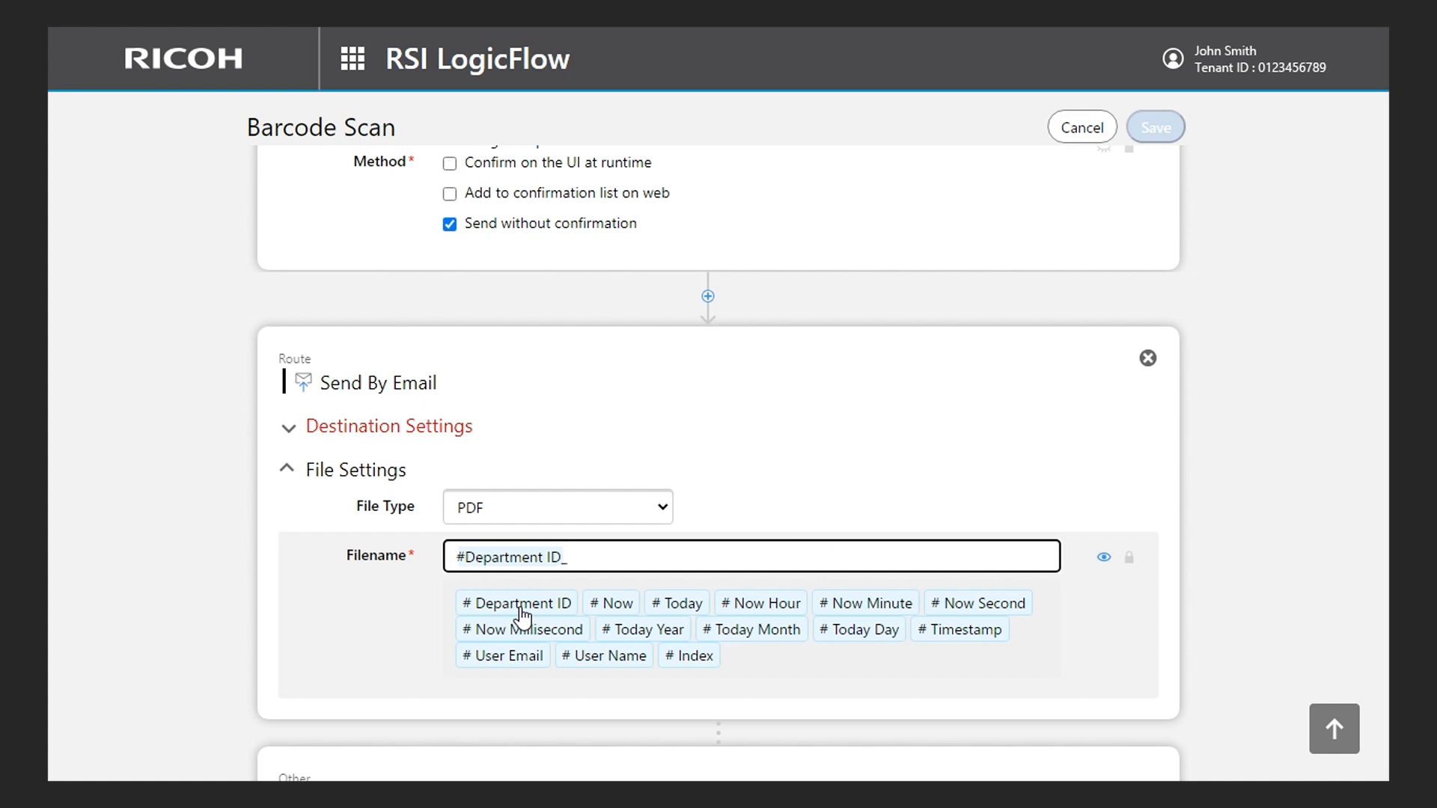
click(690, 607)
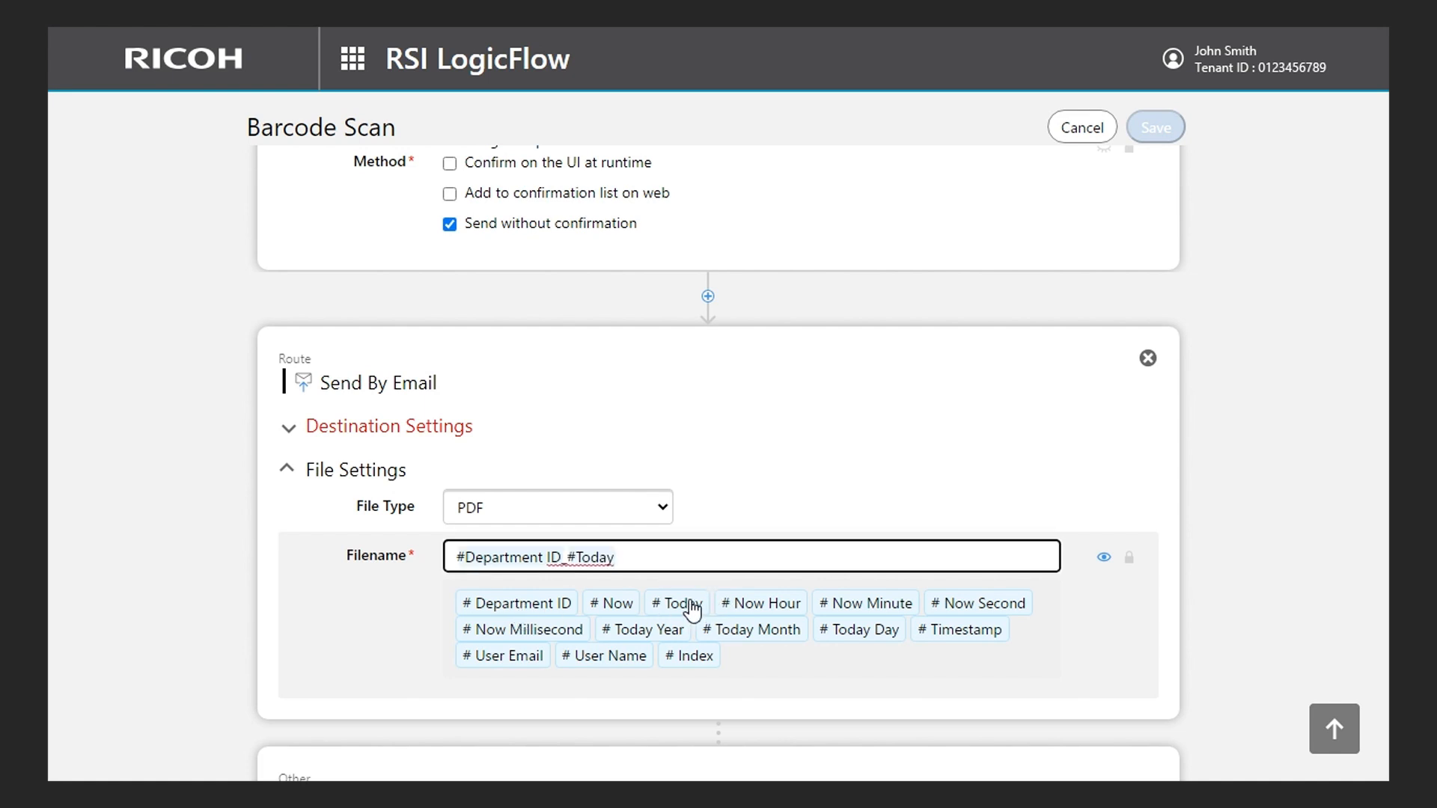
- Set the To Address of the Send By Email route to the #User Email variable and save the Barcode Scan workflow
click(349, 430)
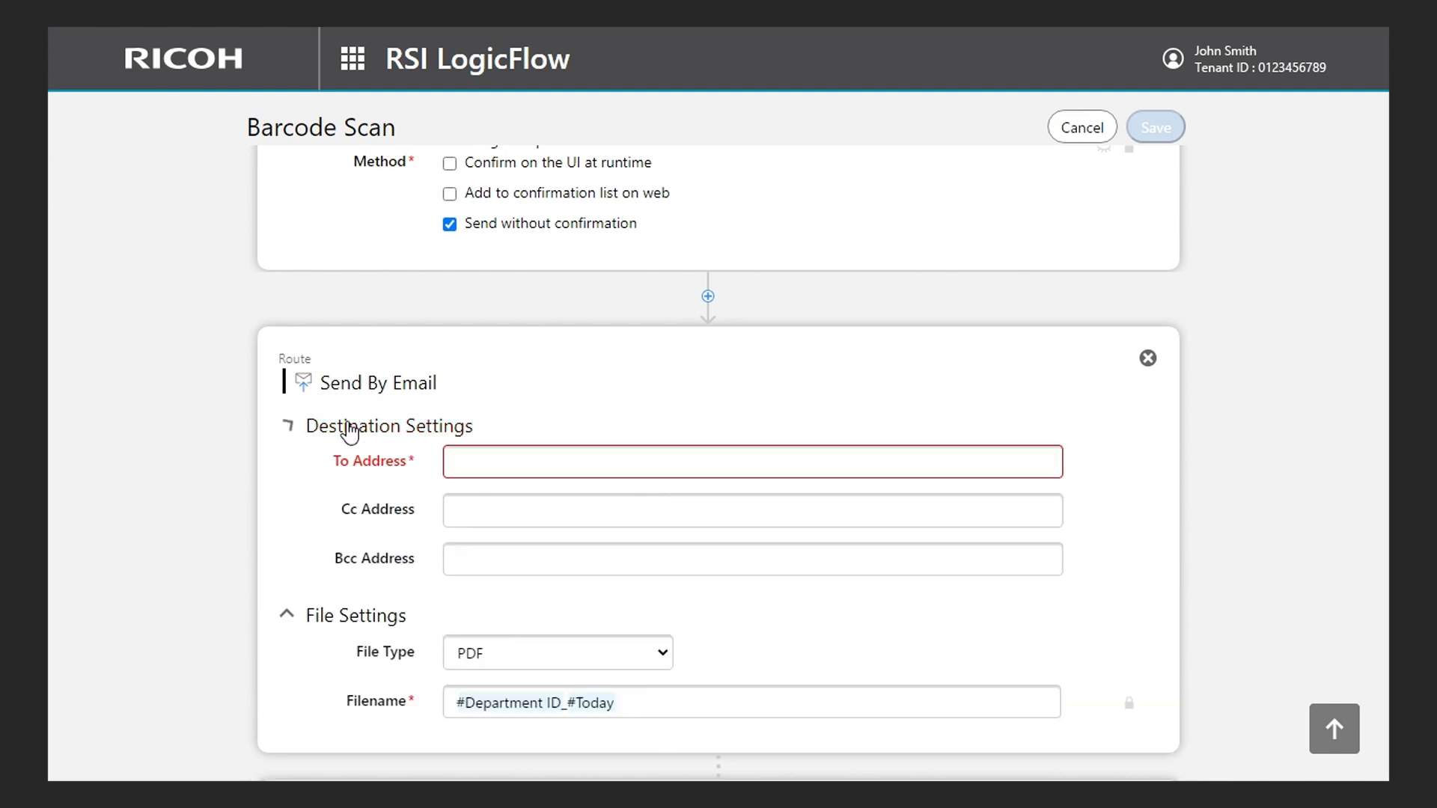
click(465, 458)
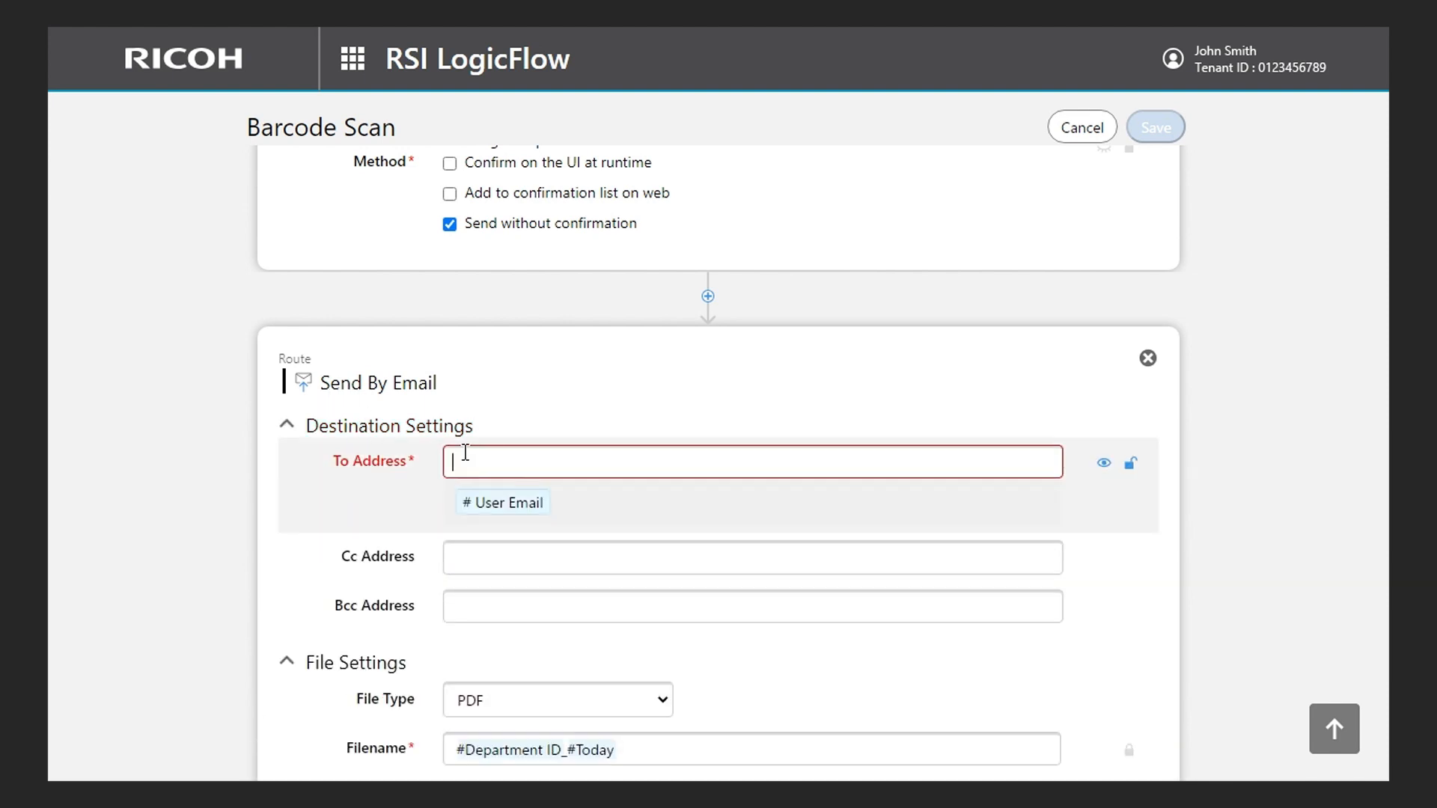
click(499, 501)
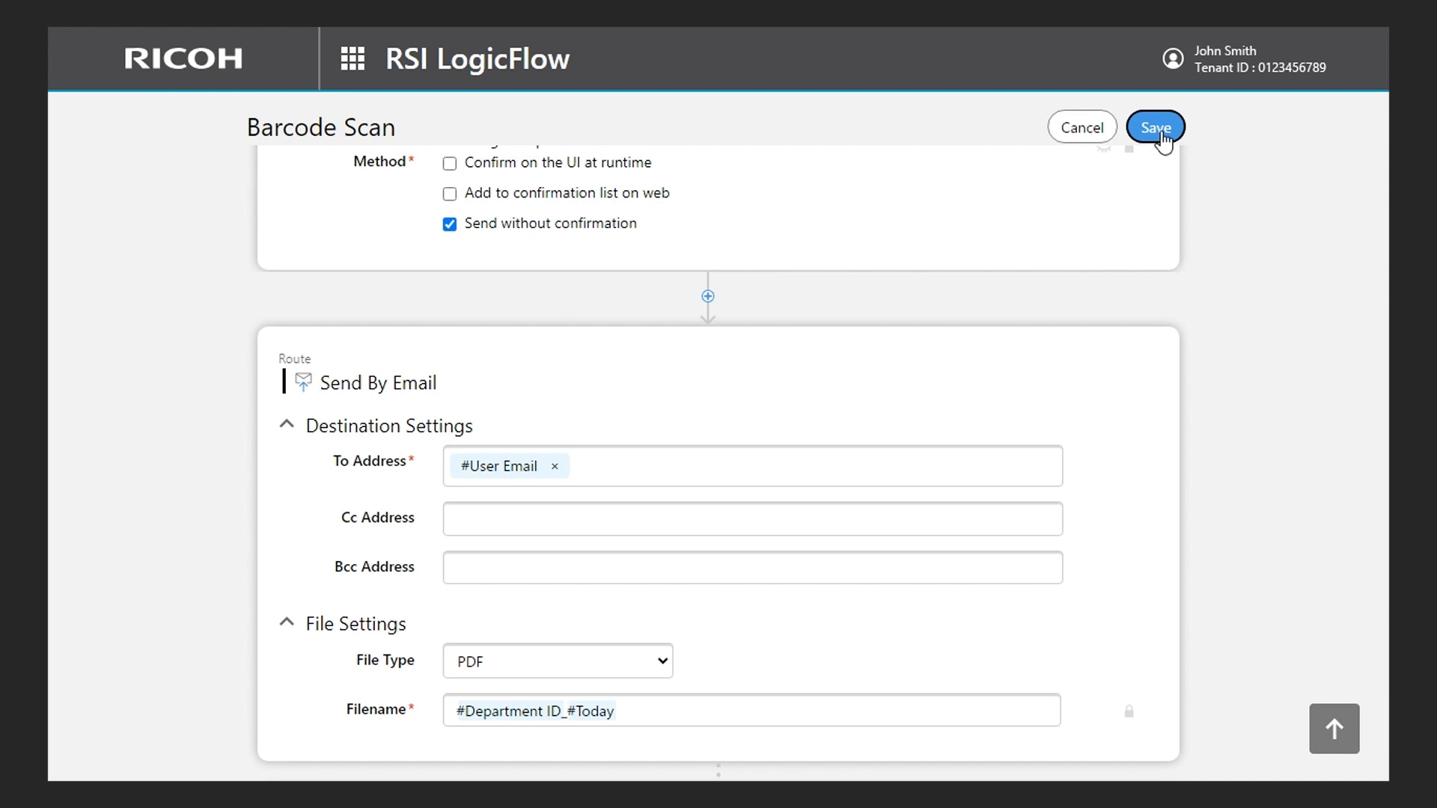
click(1161, 132)
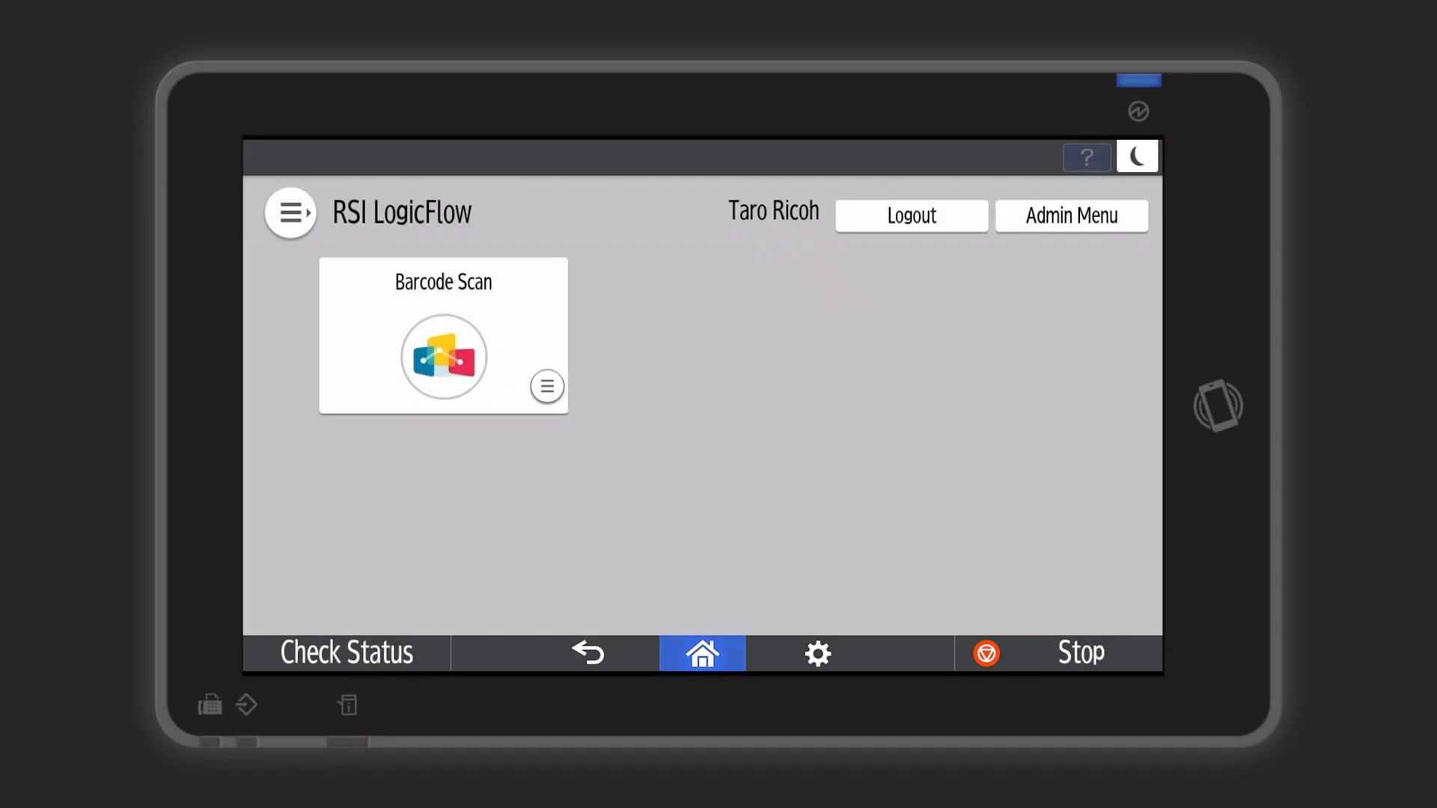
- Switch to RSI LogicFlow on the MFP operation panel and start a Barcode Scan job
click(436, 311)
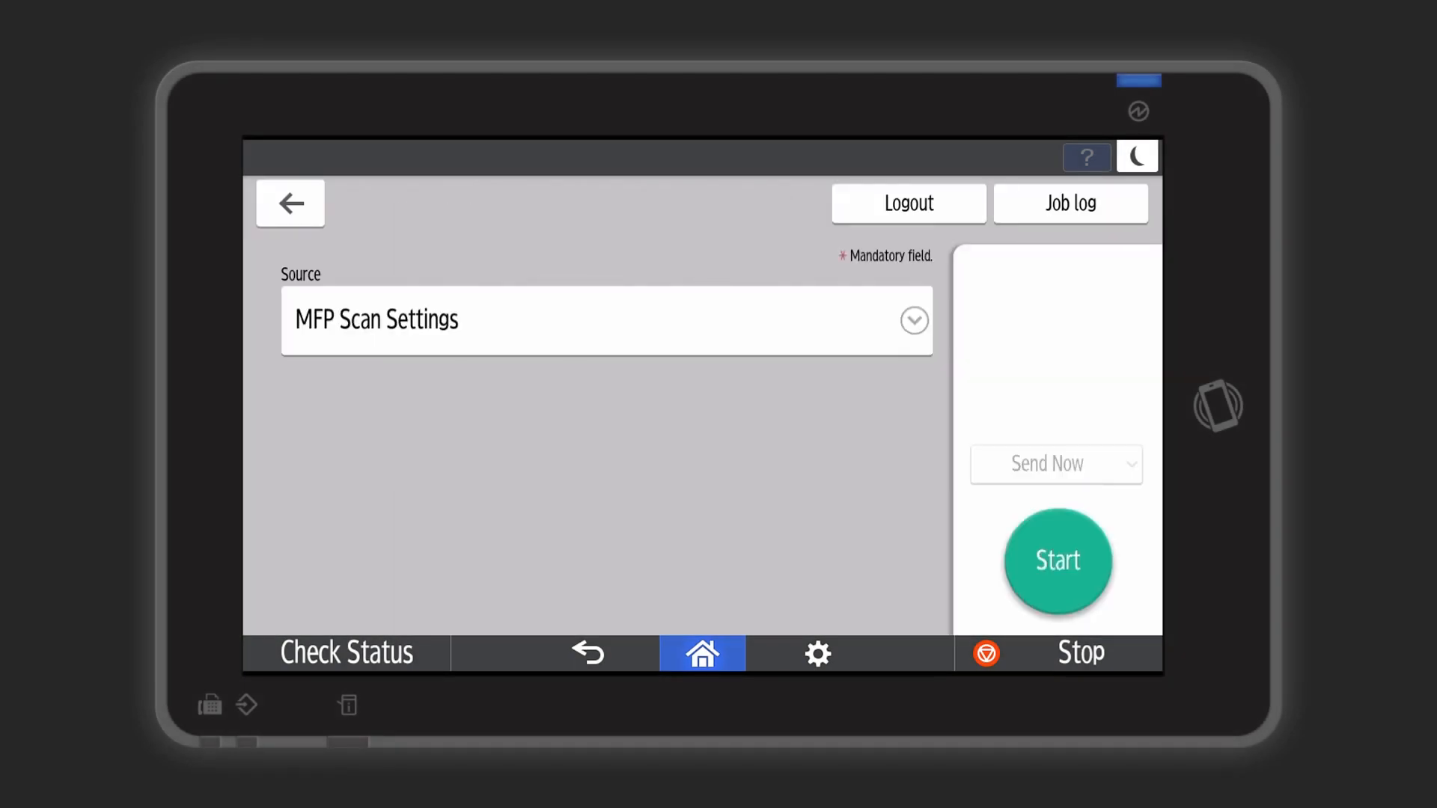
click(1058, 561)
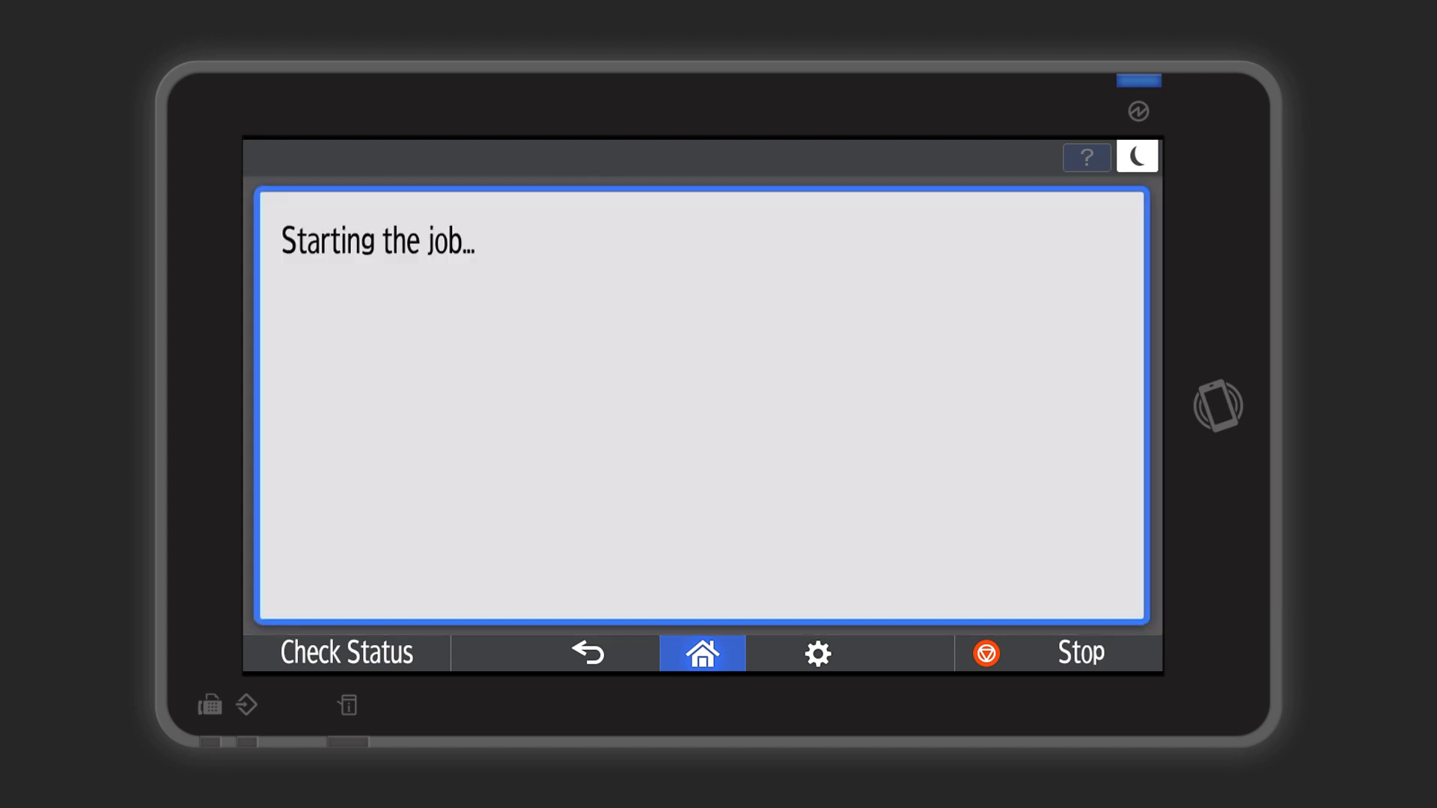